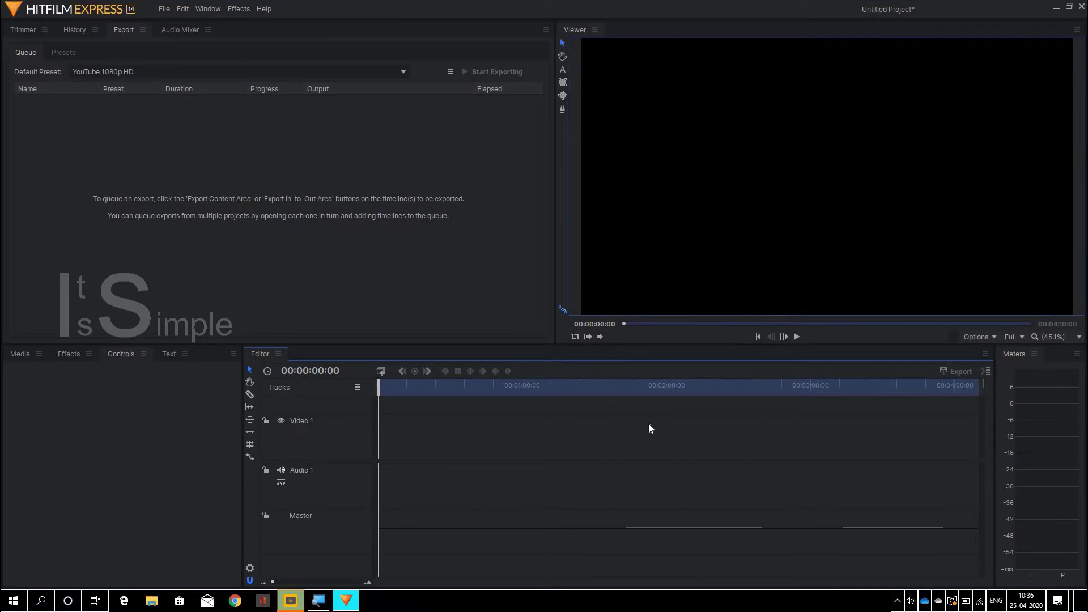
# - Show the untitled project's Media panel with its empty media list
pyautogui.click(28, 354)
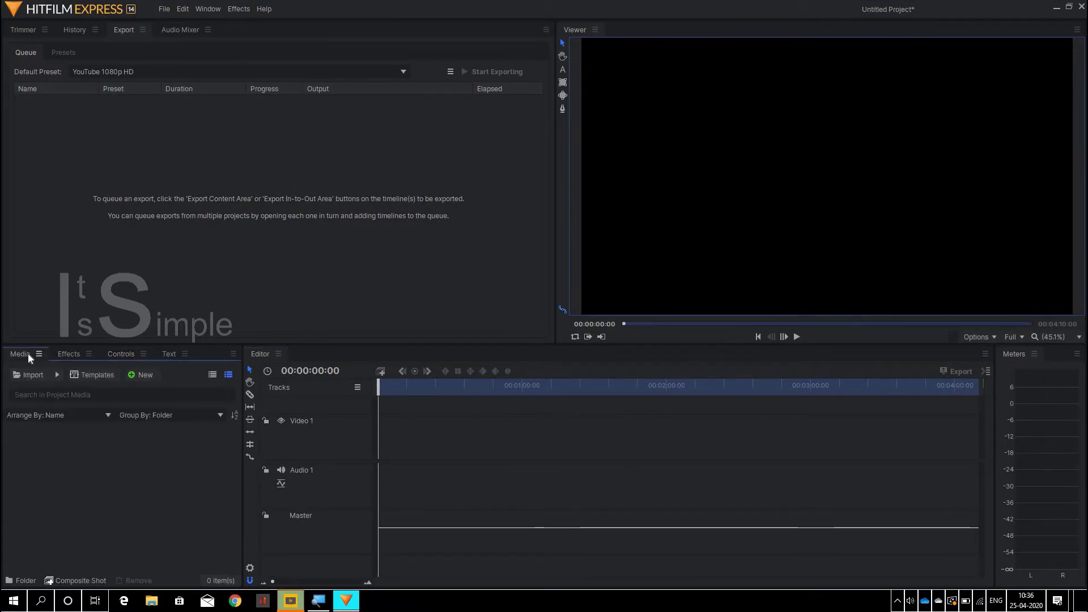
# - Create a new composite shot named Sample with a duration of 00:00:02:02
pyautogui.click(155, 377)
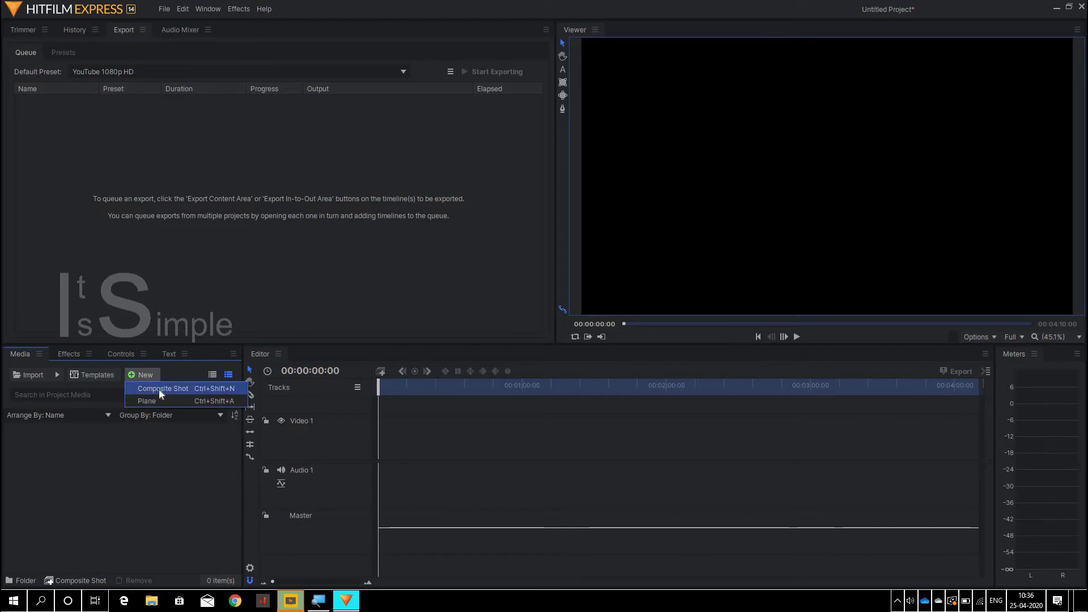
pyautogui.click(158, 388)
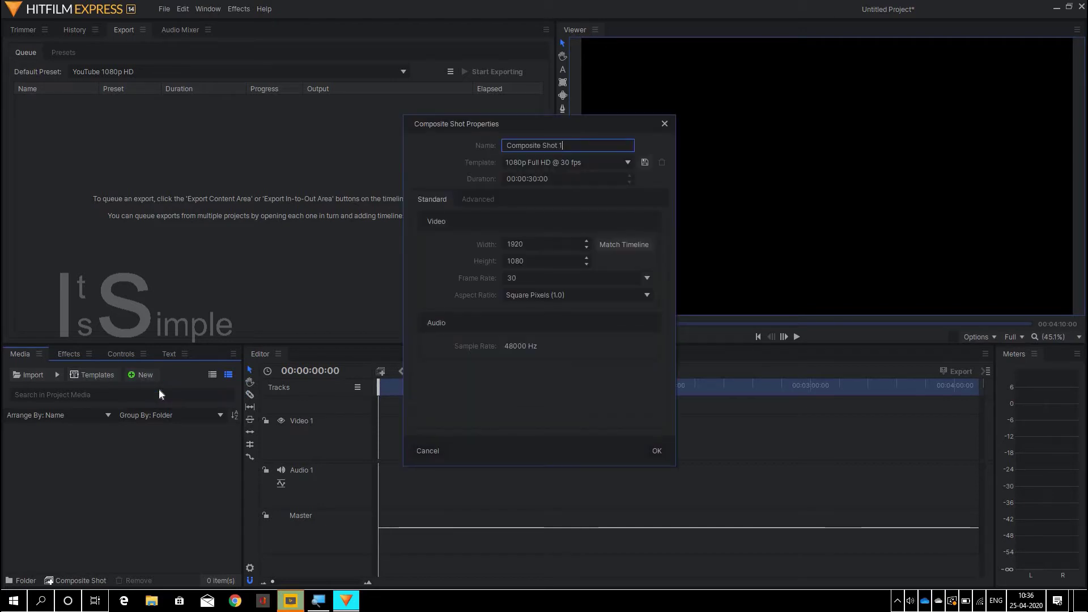
pyautogui.press('BackSpace')
pyautogui.press('BackSpace')
pyautogui.press('BackSpace')
pyautogui.press('BackSpace')
pyautogui.press('BackSpace')
pyautogui.press('BackSpace')
pyautogui.press('BackSpace')
pyautogui.press('BackSpace')
pyautogui.press('BackSpace')
pyautogui.press('BackSpace')
pyautogui.press('BackSpace')
pyautogui.press('BackSpace')
pyautogui.press('BackSpace')
pyautogui.press('BackSpace')
pyautogui.press('BackSpace')
pyautogui.press('BackSpace')
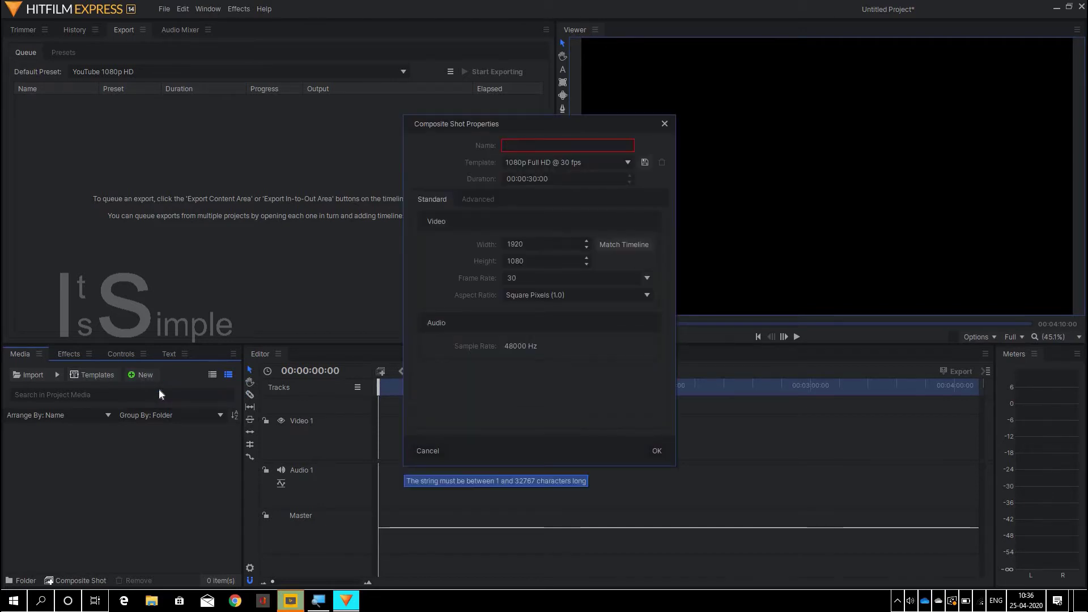
pyautogui.write('Sample')
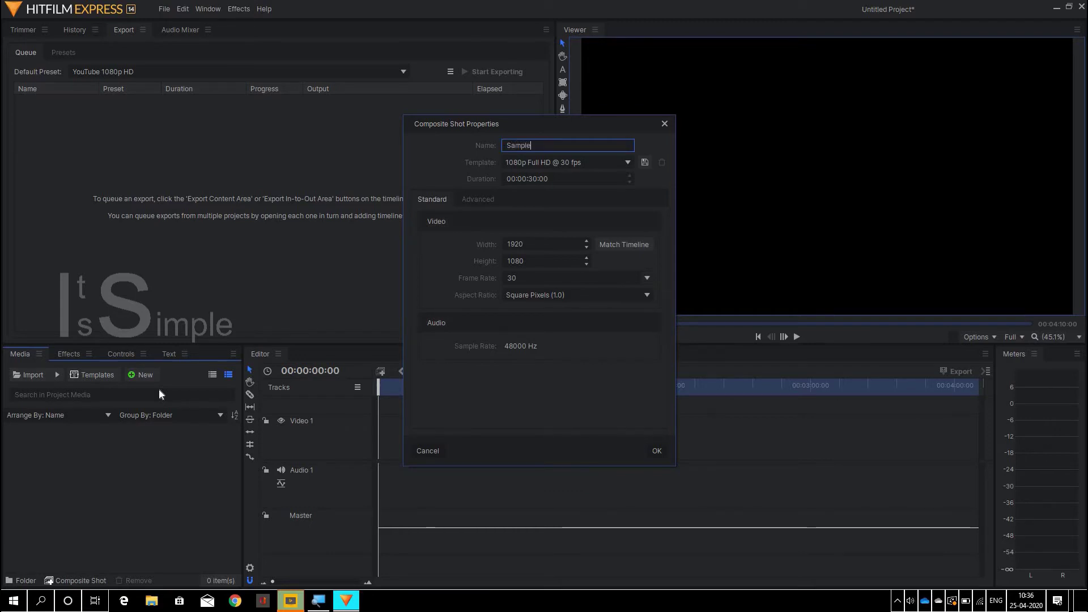
pyautogui.press('Tab')
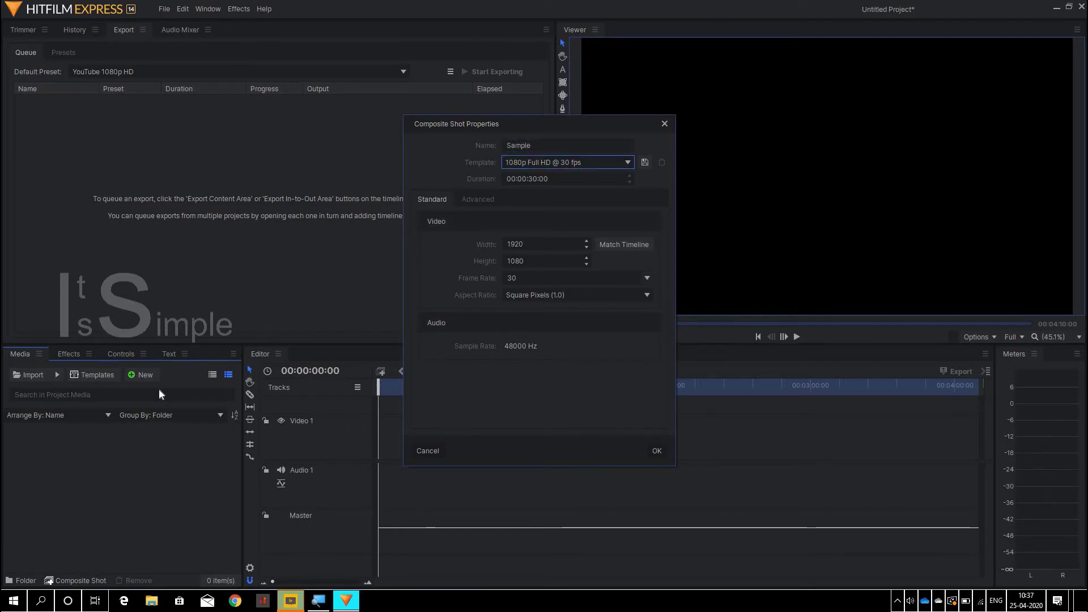
pyautogui.press('Tab')
pyautogui.press('Right')
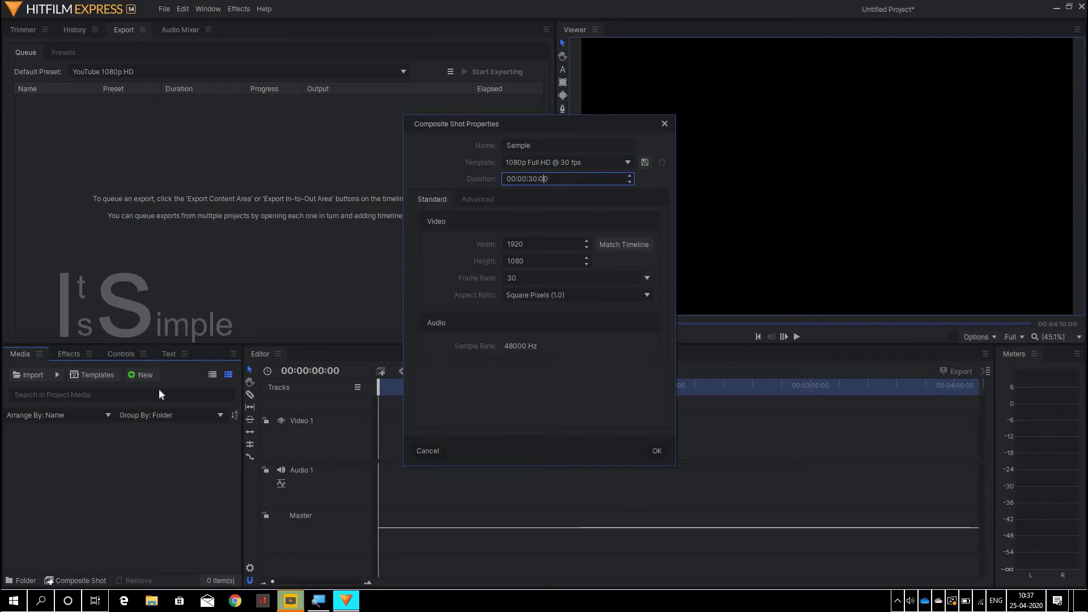
pyautogui.press('BackSpace')
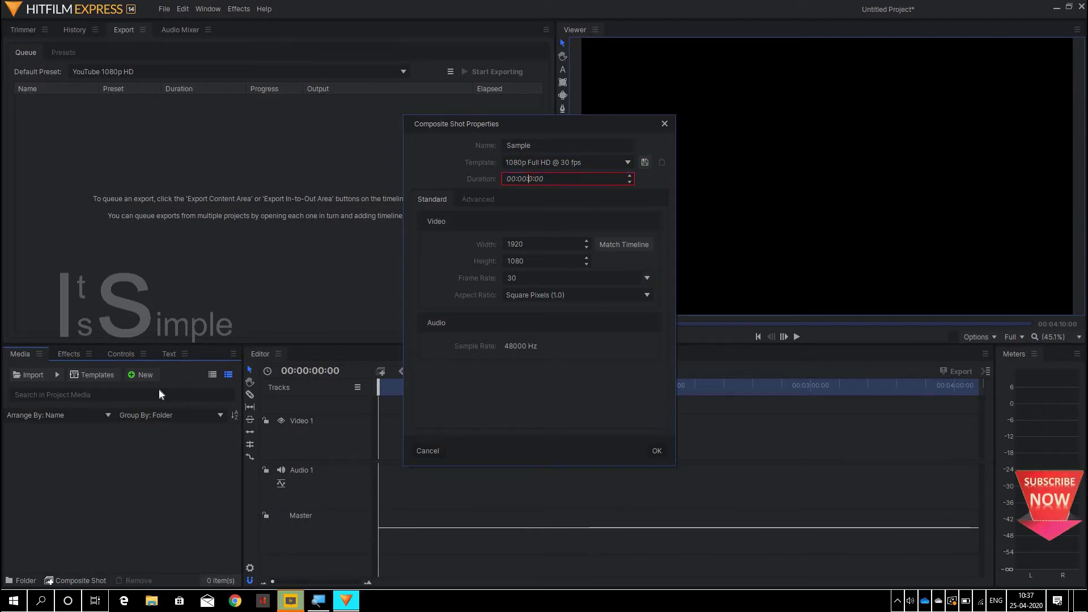
pyautogui.write('2')
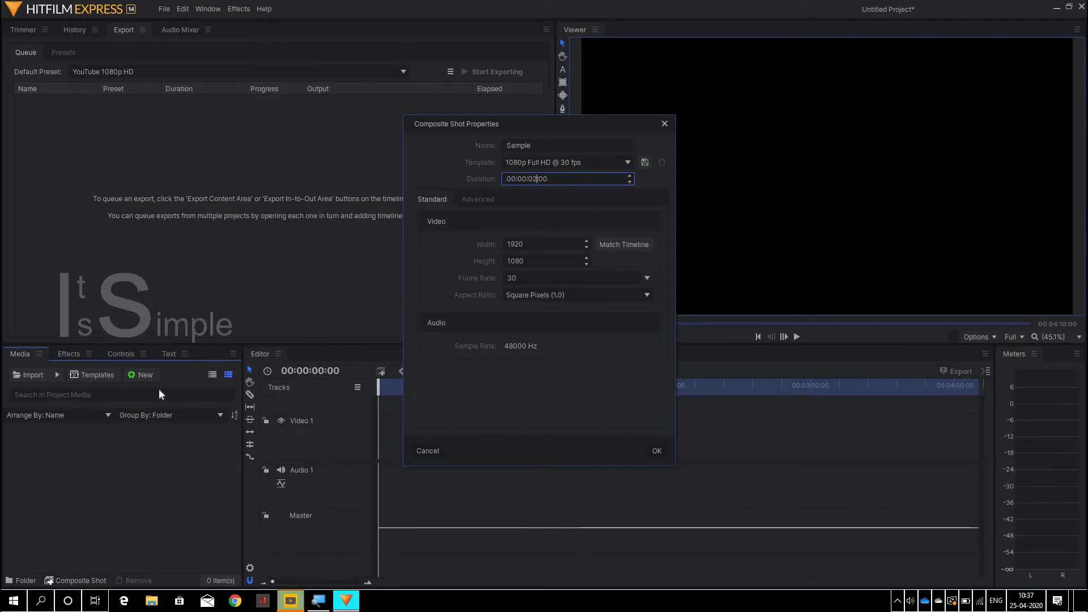
pyautogui.press('BackSpace')
pyautogui.write('2')
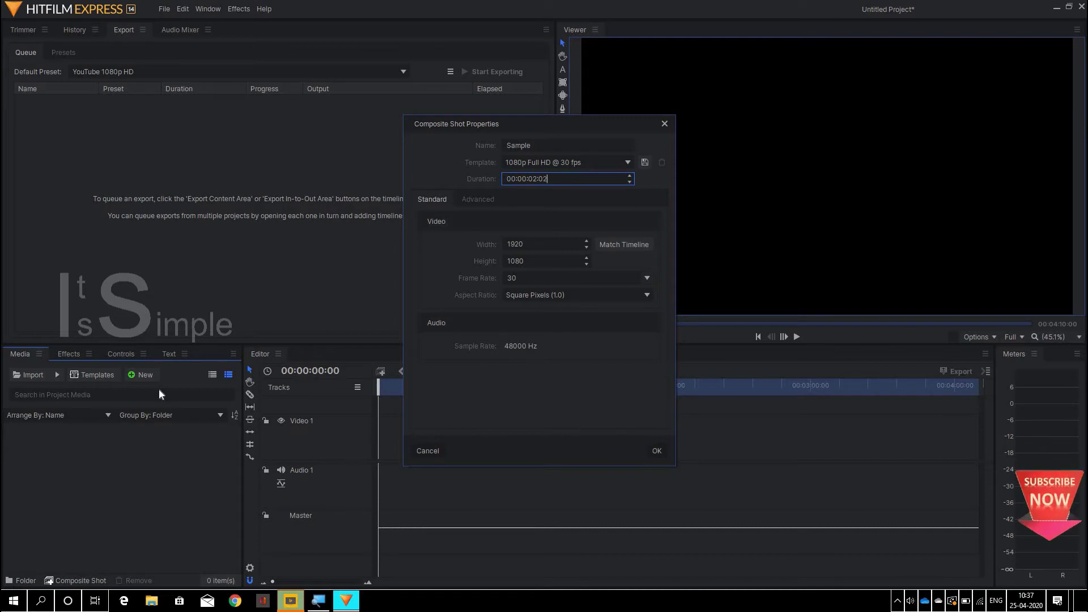
pyautogui.press('Return')
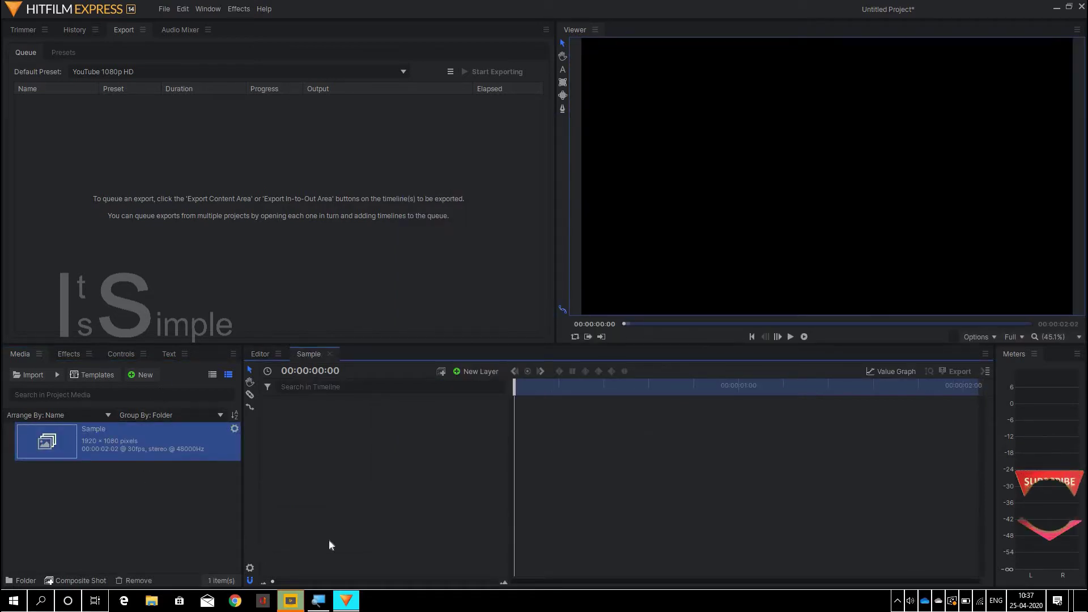
# - Add a text layer reading 'It Is Simple' with the contact e-mail address on a second line
pyautogui.click(471, 374)
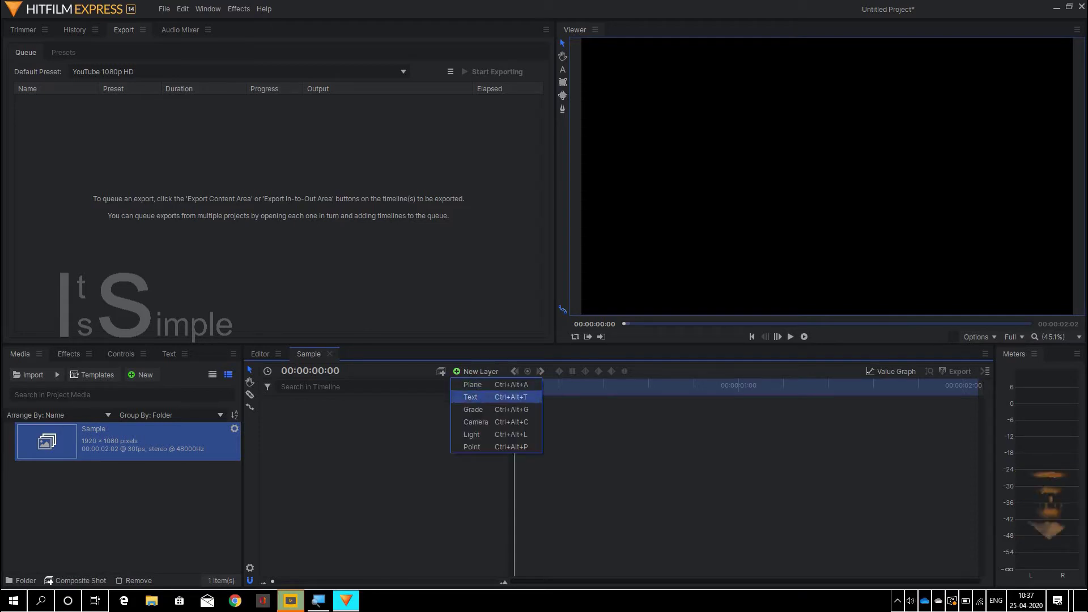
pyautogui.click(478, 397)
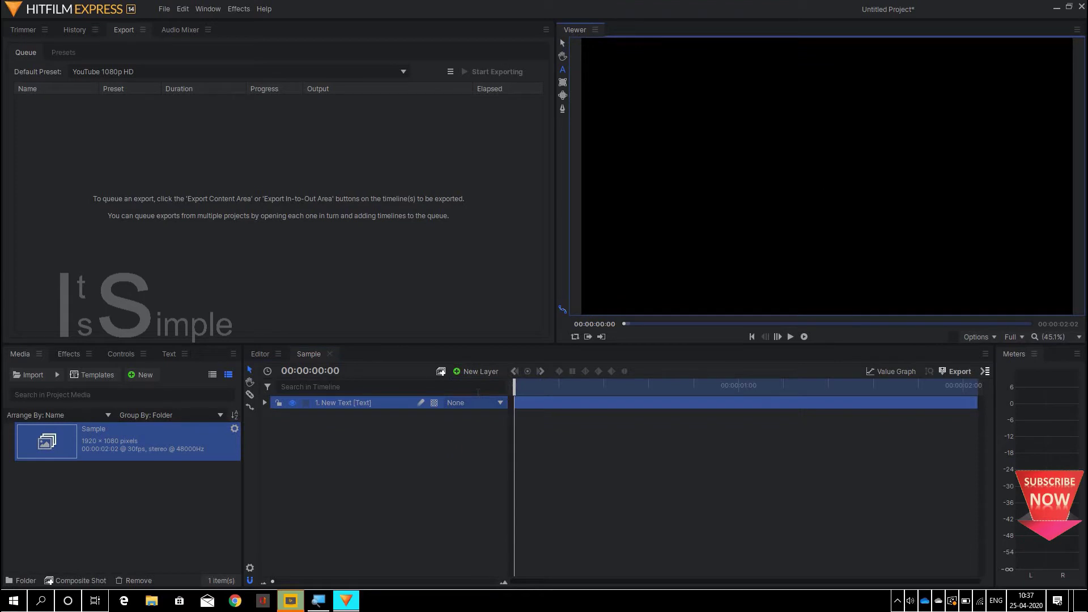
pyautogui.write('It')
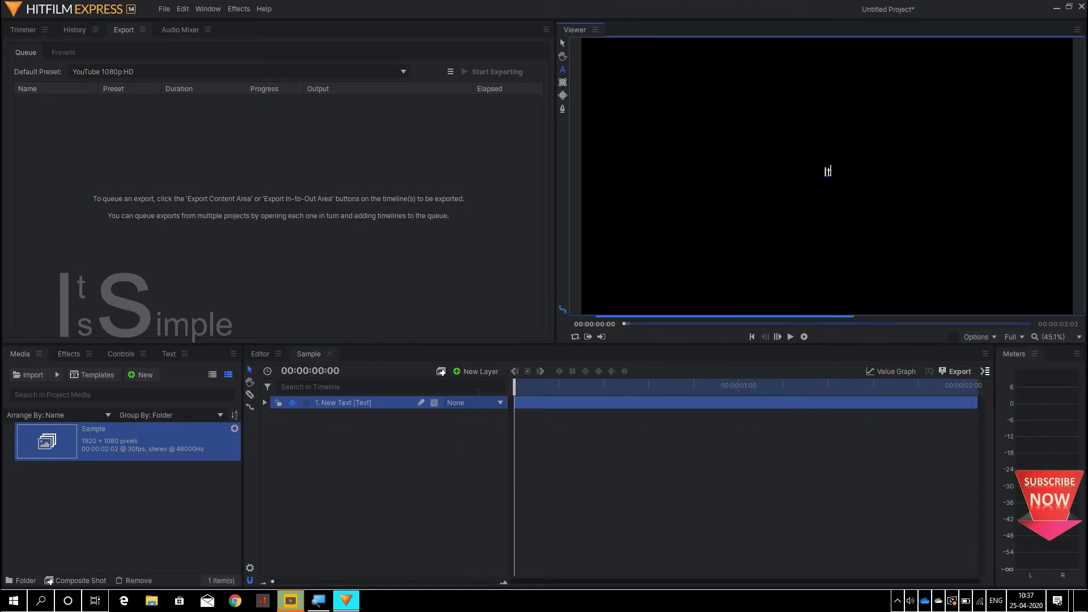
pyautogui.write(' Is')
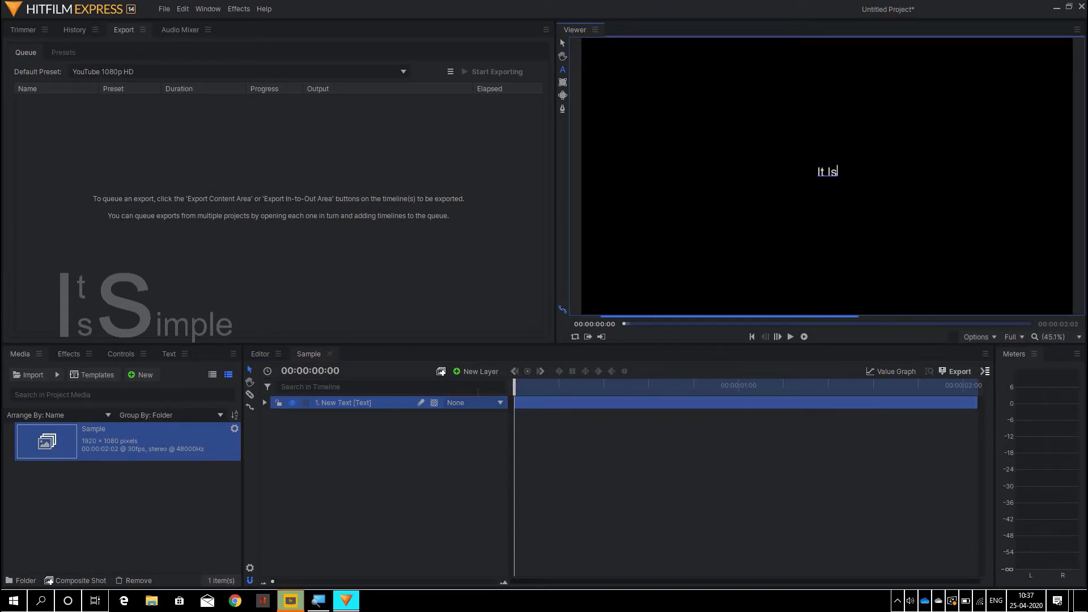
pyautogui.write(' Simple')
pyautogui.press('Return')
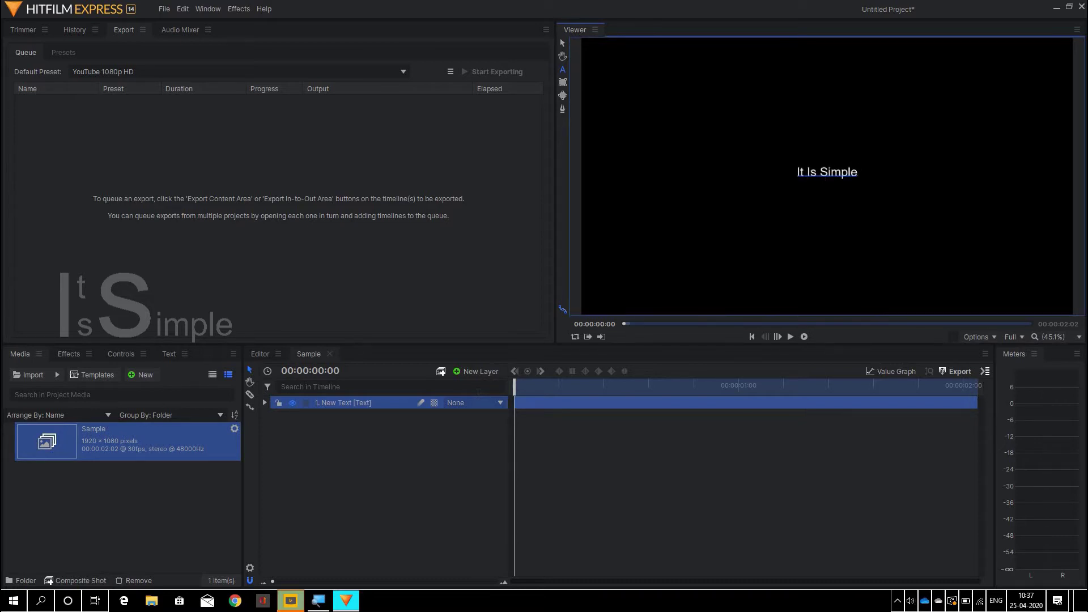
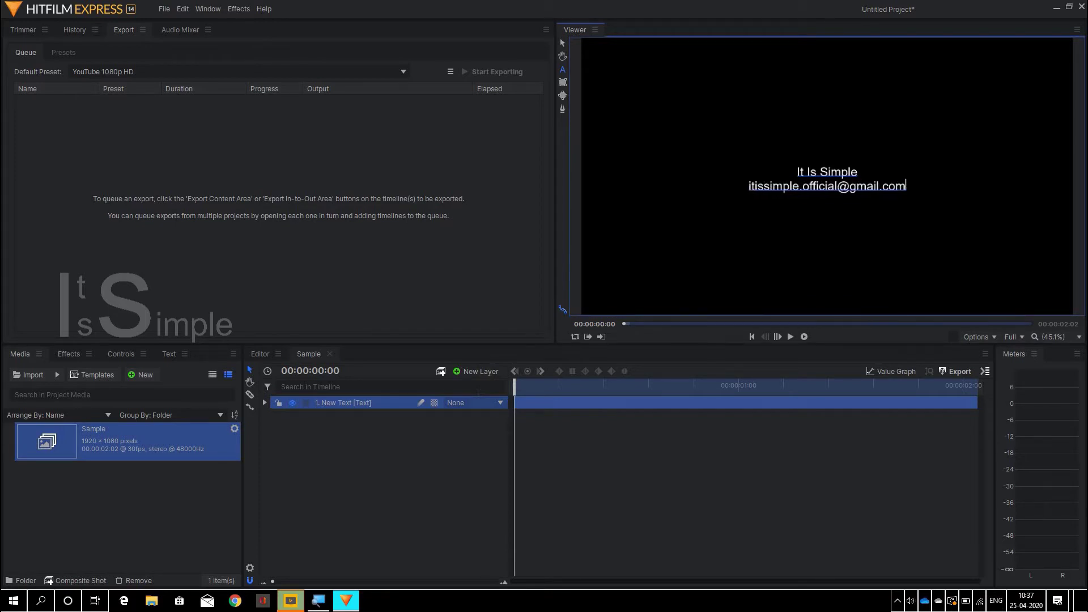
# - Select the whole 'It Is Simple' title line
pyautogui.press('Up')
pyautogui.hotkey('ctrl', 'shift', 'Left')
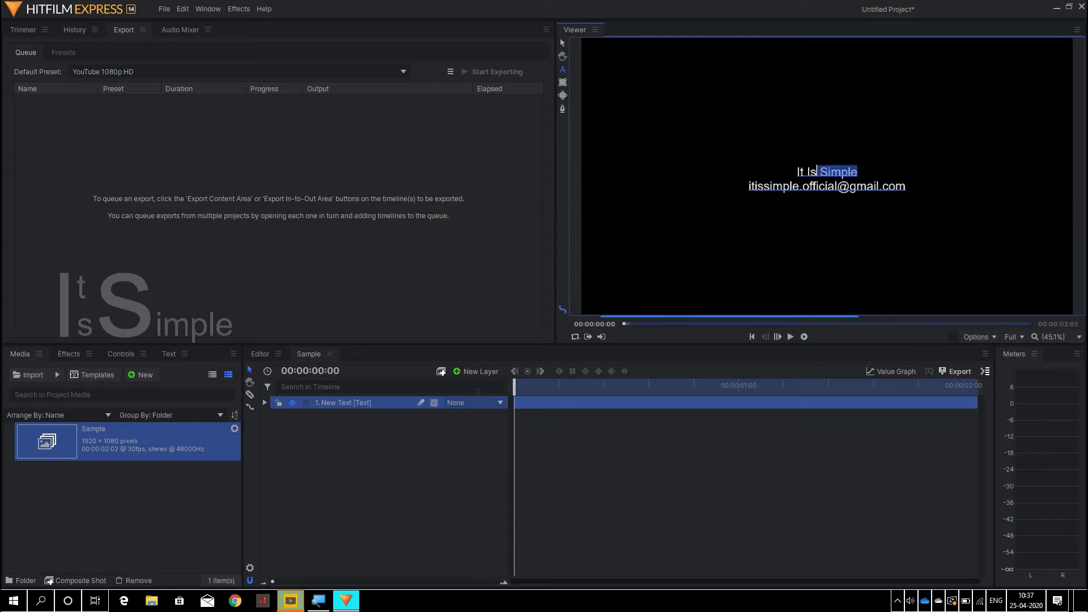
pyautogui.hotkey('ctrl', 'shift', 'Left')
pyautogui.hotkey('shift', 'Left')
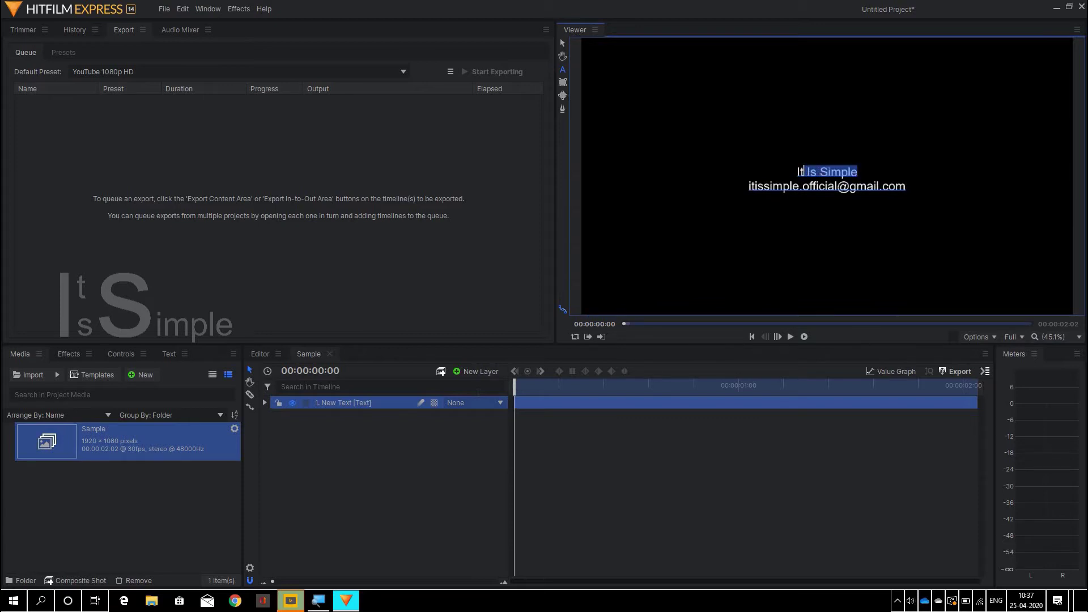
pyautogui.hotkey('shift', 'Left')
# - Set the title to Arial Rounded MT Bold at size 130
pyautogui.click(166, 354)
pyautogui.click(102, 402)
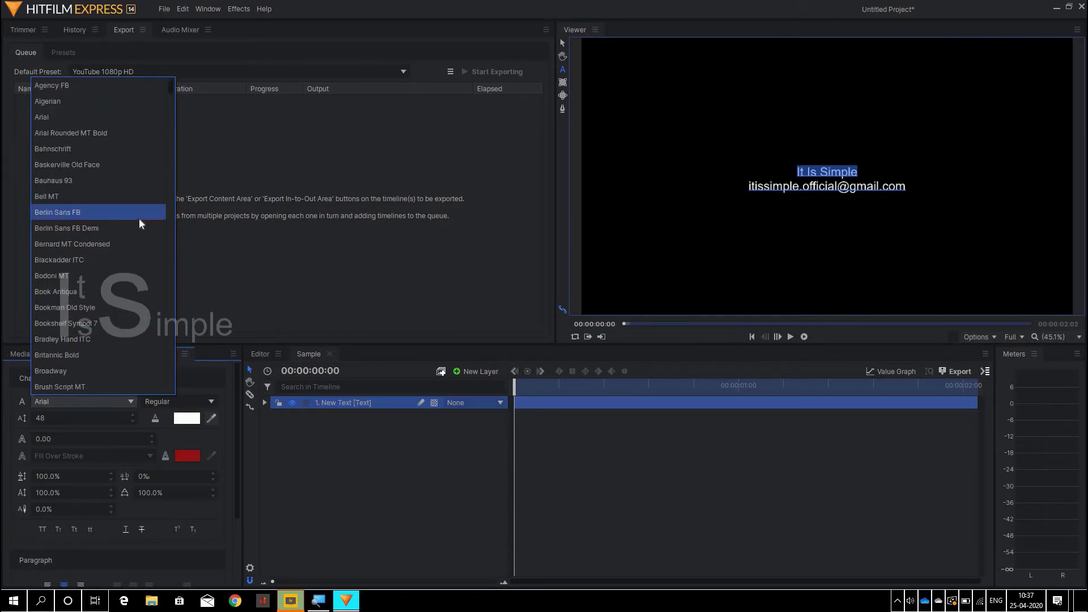
pyautogui.click(140, 133)
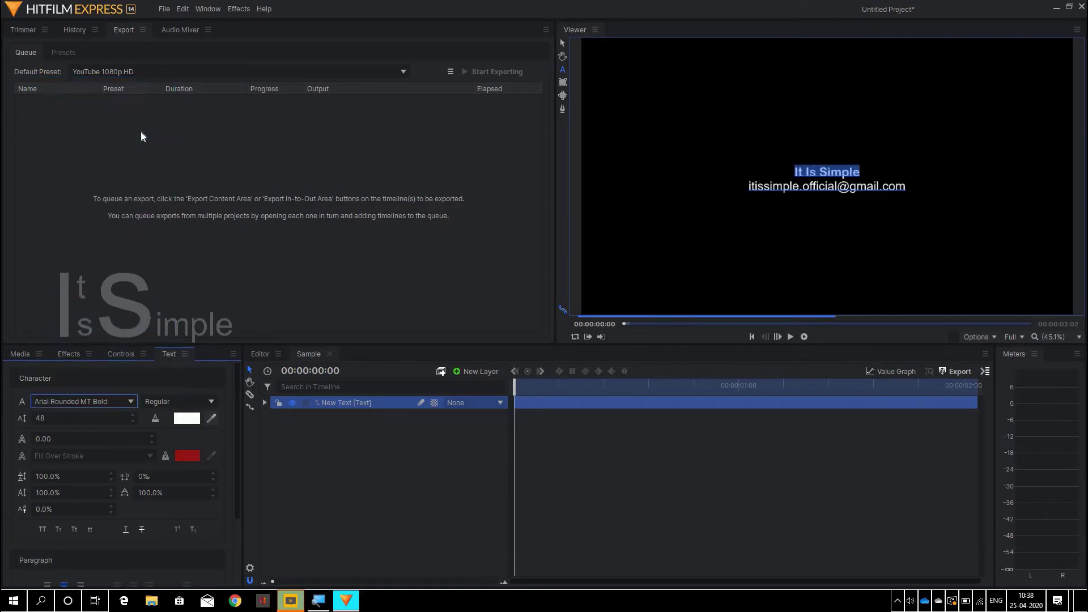
pyautogui.doubleClick(85, 418)
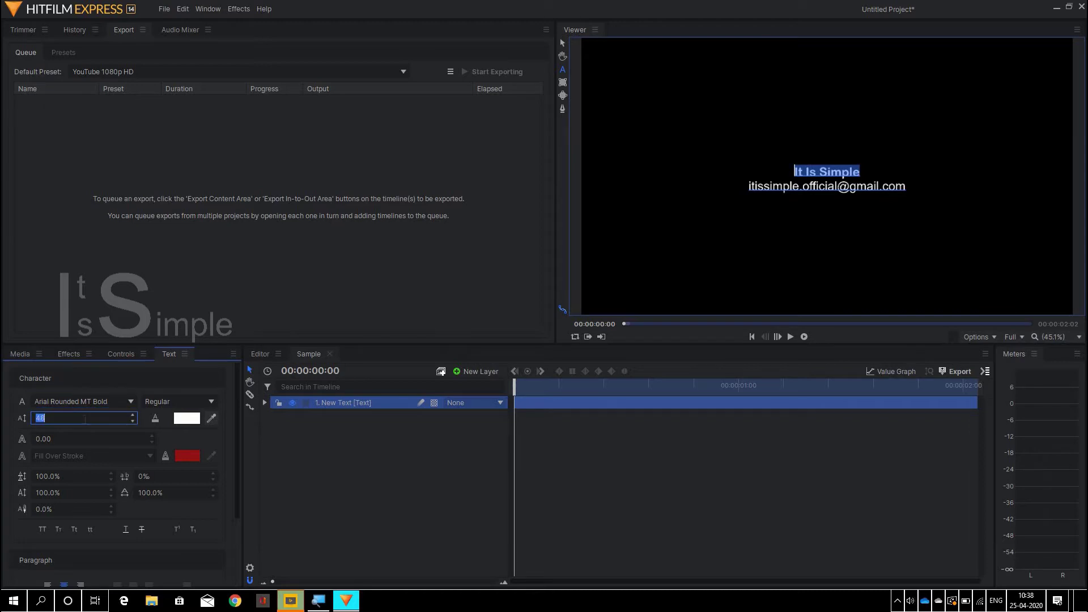
pyautogui.write('130')
pyautogui.press('Return')
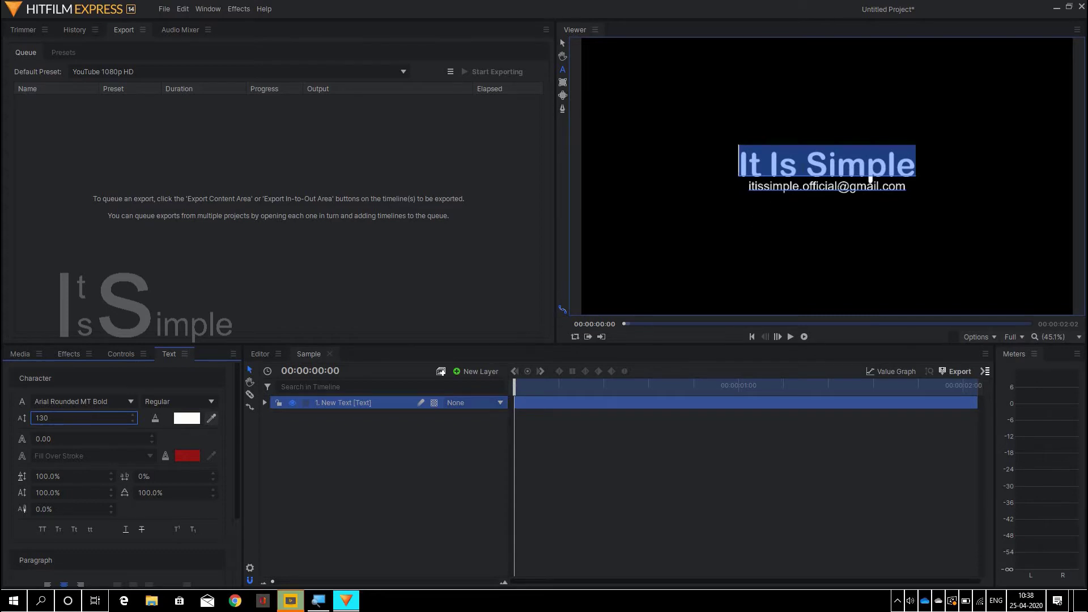
# - Deselect the title and start selecting the e-mail line from its end
pyautogui.click(805, 164)
pyautogui.hotkey('ctrl', 'End')
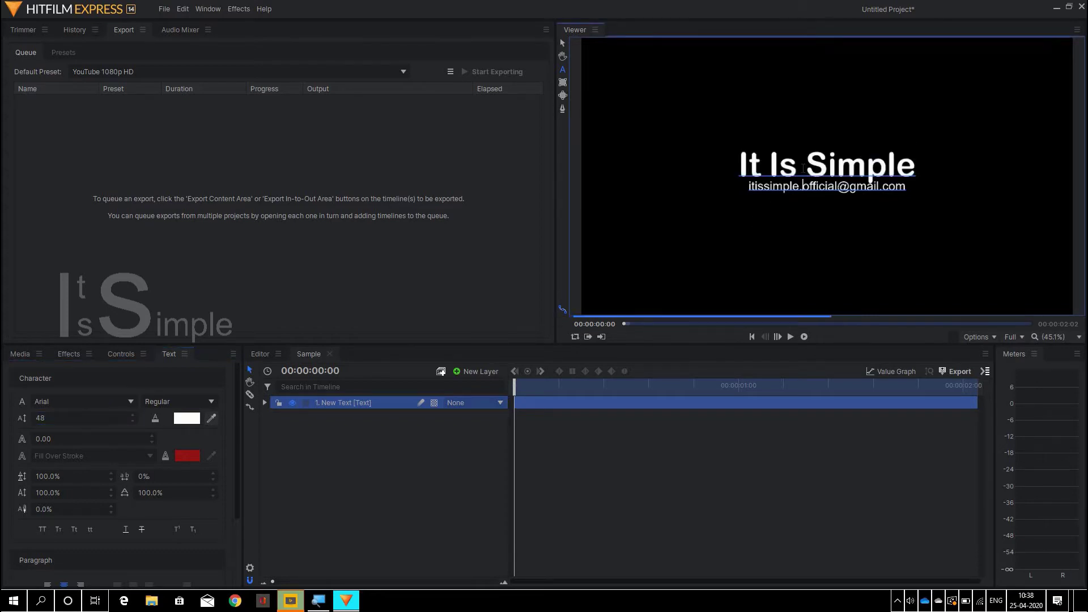
pyautogui.hotkey('shift', 'Left')
pyautogui.hotkey('shift', 'Left')
pyautogui.hotkey('shift', 'Left')
pyautogui.hotkey('shift', 'Left')
pyautogui.hotkey('shift', 'Left')
pyautogui.hotkey('shift', 'Left')
pyautogui.hotkey('shift', 'Left')
pyautogui.hotkey('shift', 'Left')
pyautogui.hotkey('shift', 'Left')
pyautogui.hotkey('shift', 'Left')
pyautogui.hotkey('shift', 'Left')
pyautogui.hotkey('shift', 'Left')
pyautogui.hotkey('shift', 'Left')
pyautogui.hotkey('shift', 'Left')
pyautogui.hotkey('shift', 'Left')
pyautogui.hotkey('shift', 'Left')
pyautogui.hotkey('shift', 'Left')
pyautogui.hotkey('shift', 'Left')
pyautogui.hotkey('shift', 'Left')
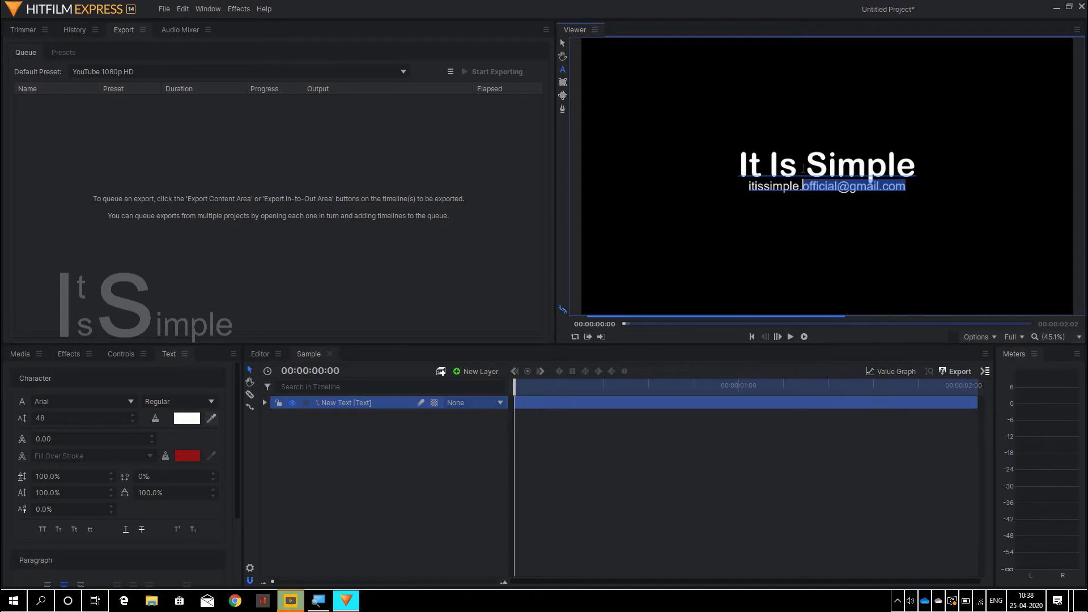
# - Set the e-mail line's font size to 40 and add a new plane layer
pyautogui.hotkey('shift', 'Left')
pyautogui.hotkey('shift', 'Left')
pyautogui.hotkey('shift', 'Left')
pyautogui.hotkey('shift', 'Left')
pyautogui.hotkey('shift', 'Left')
pyautogui.hotkey('shift', 'Left')
pyautogui.hotkey('shift', 'Left')
pyautogui.hotkey('shift', 'Left')
pyautogui.hotkey('shift', 'Left')
pyautogui.hotkey('shift', 'Left')
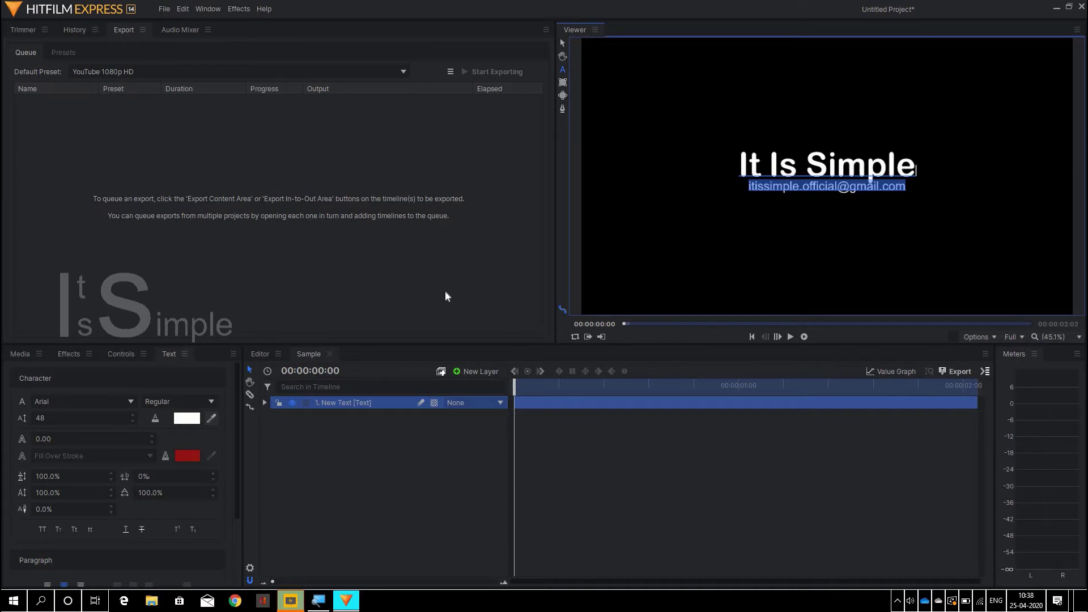
pyautogui.click(94, 409)
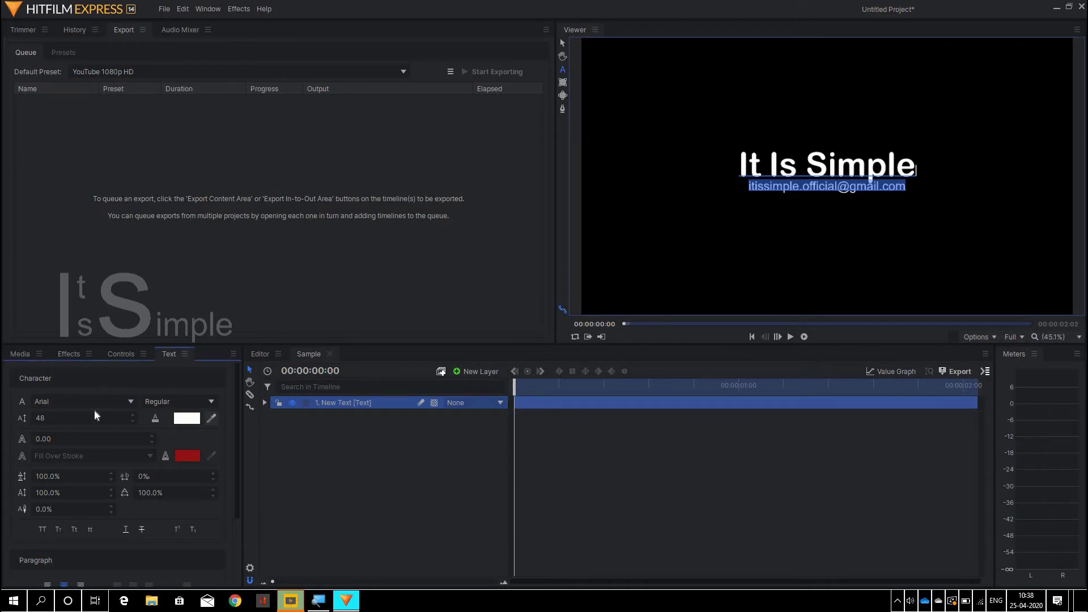
pyautogui.doubleClick(92, 418)
pyautogui.write('40')
pyautogui.press('Return')
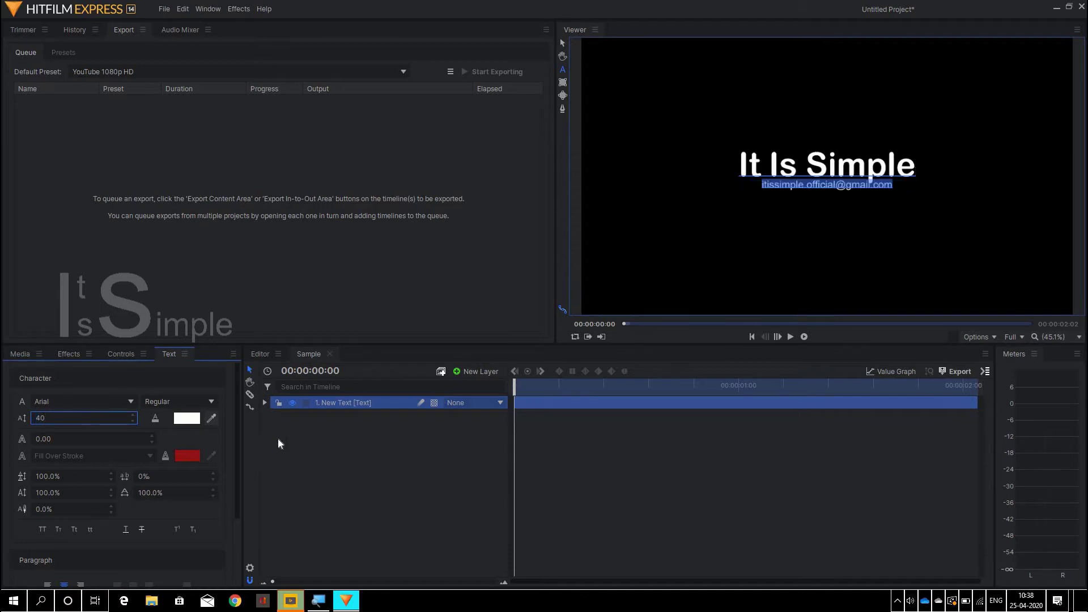
pyautogui.click(489, 371)
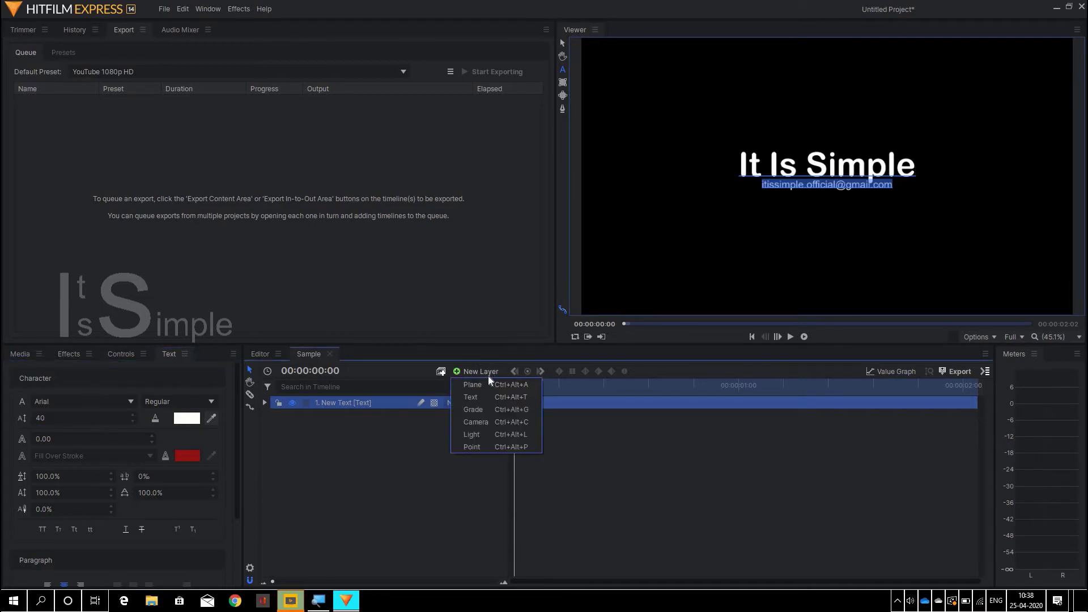
pyautogui.click(488, 380)
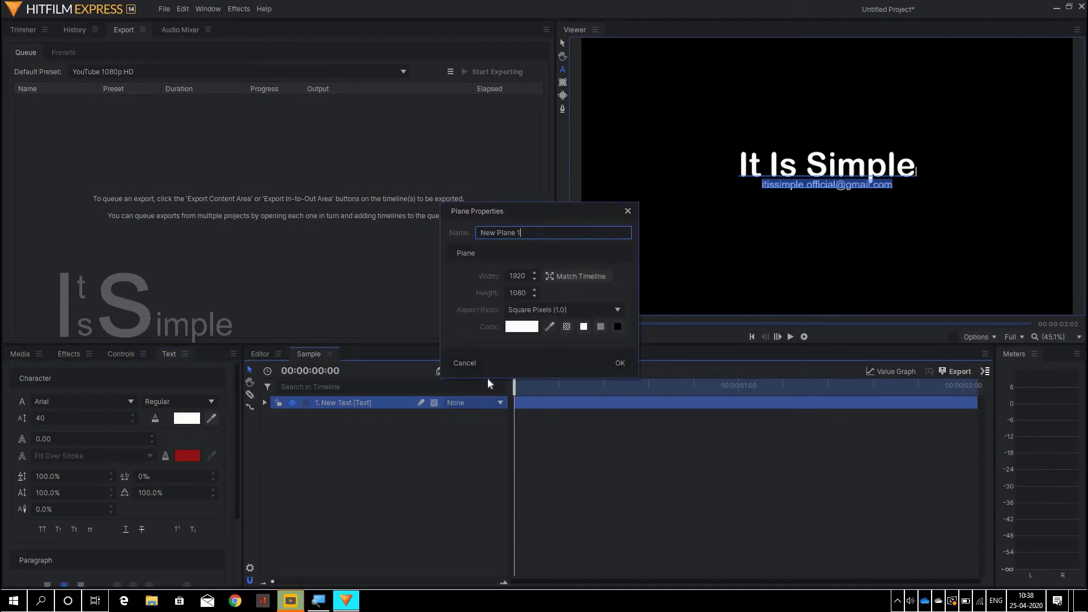
# - Create the plane named Line with width 700 and height 7
pyautogui.press('BackSpace')
pyautogui.press('BackSpace')
pyautogui.press('BackSpace')
pyautogui.press('BackSpace')
pyautogui.press('BackSpace')
pyautogui.press('BackSpace')
pyautogui.press('BackSpace')
pyautogui.press('BackSpace')
pyautogui.press('BackSpace')
pyautogui.press('BackSpace')
pyautogui.press('BackSpace')
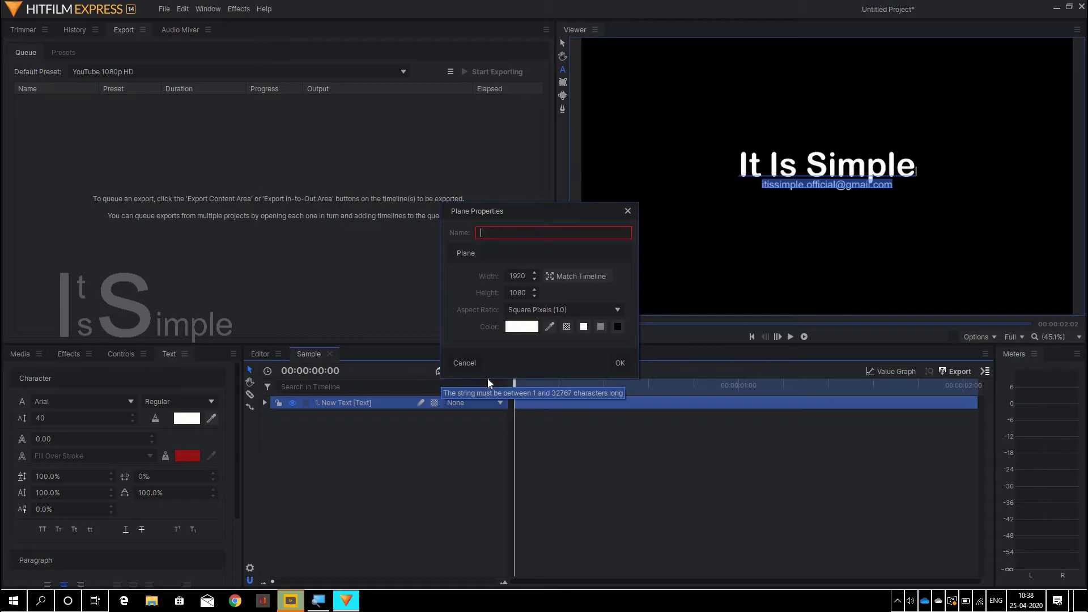
pyautogui.write('Line')
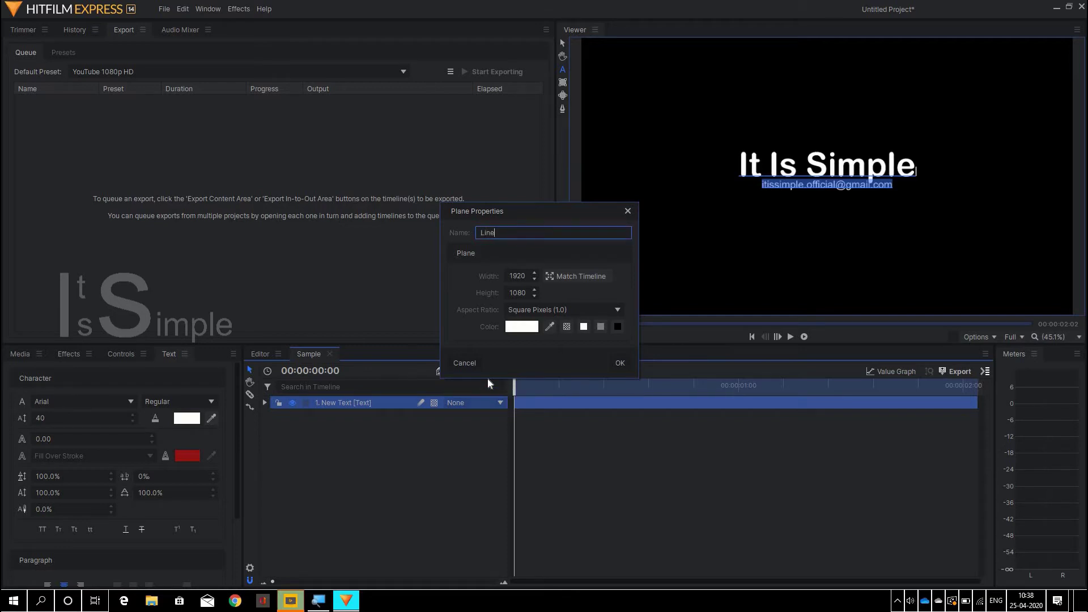
pyautogui.press('Tab')
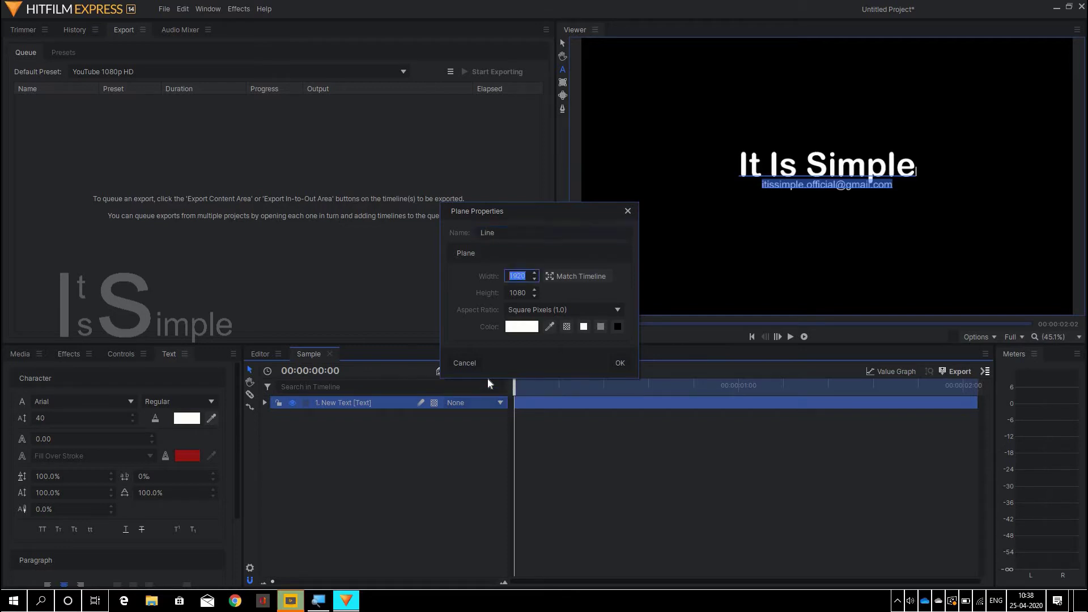
pyautogui.write('700')
pyautogui.press('Tab')
pyautogui.write('7')
pyautogui.press('Return')
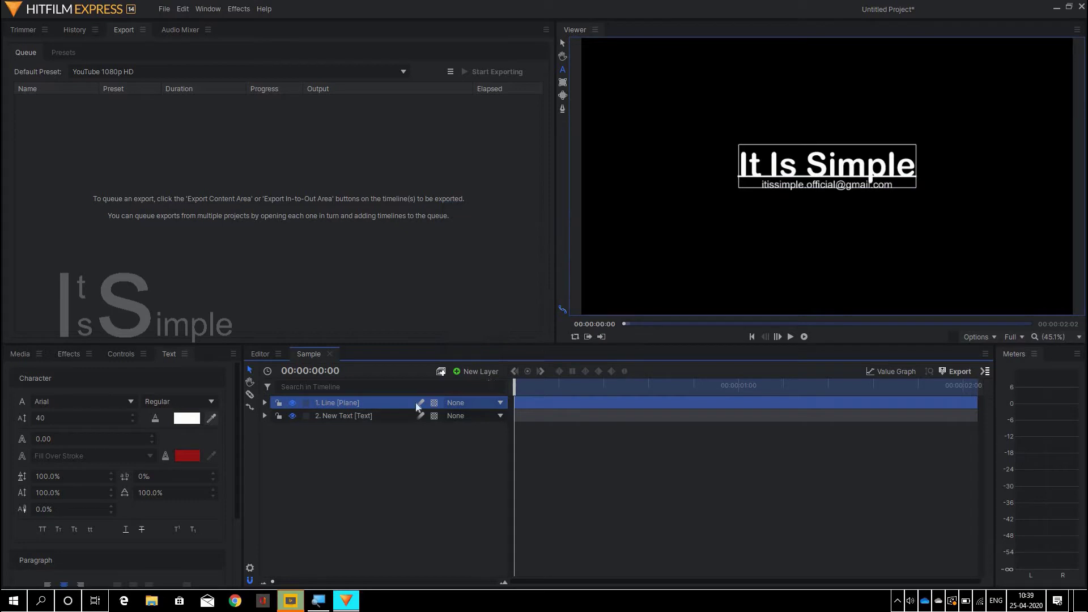
# - Set the Line layer's Position Y to -70
pyautogui.click(264, 403)
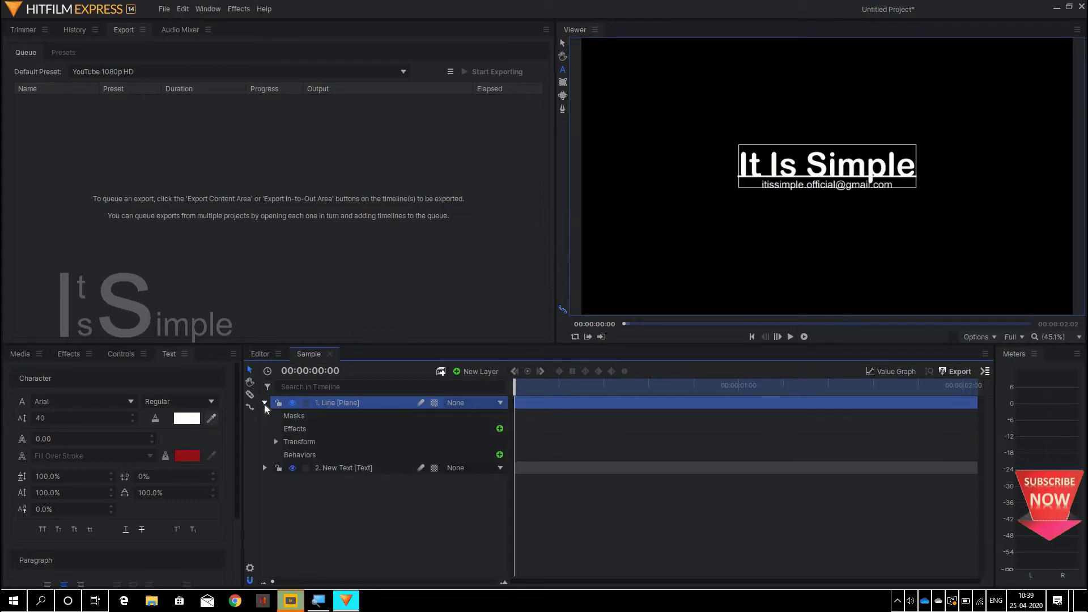
pyautogui.click(276, 441)
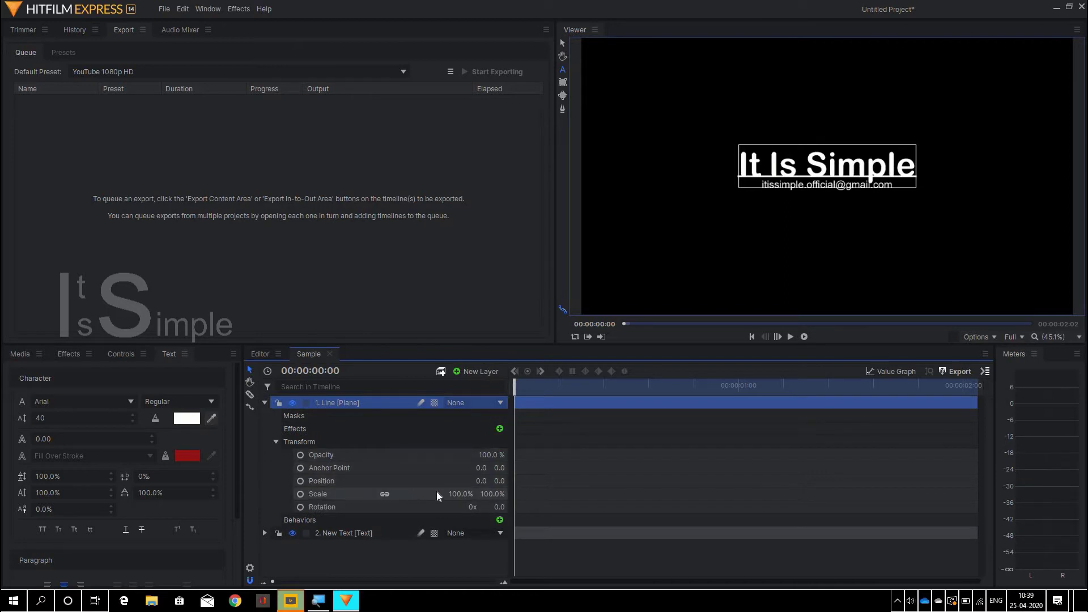
pyautogui.click(496, 481)
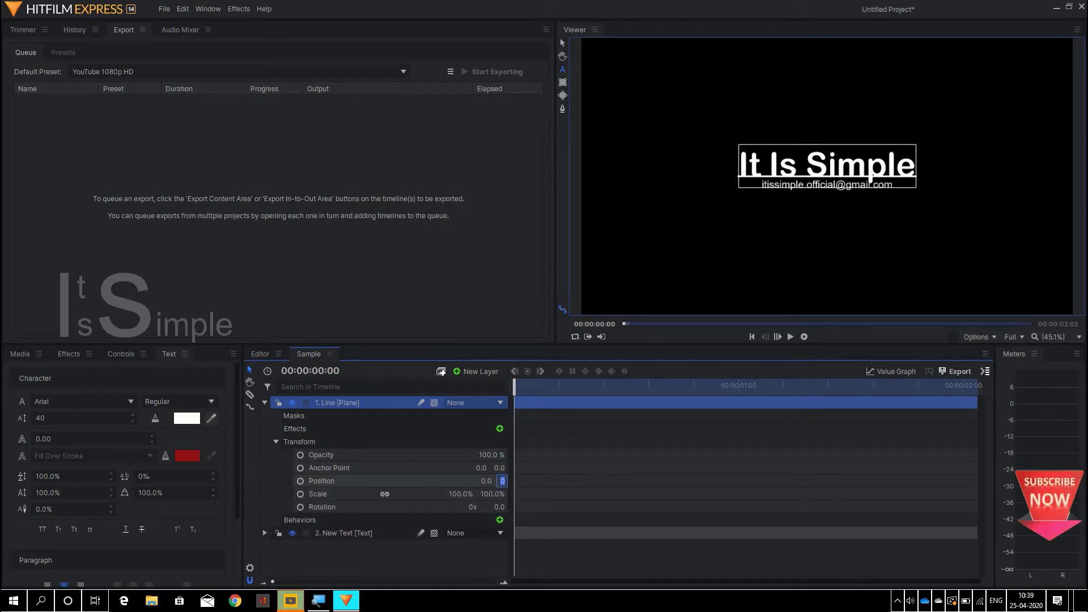
pyautogui.write('-70')
pyautogui.press('Return')
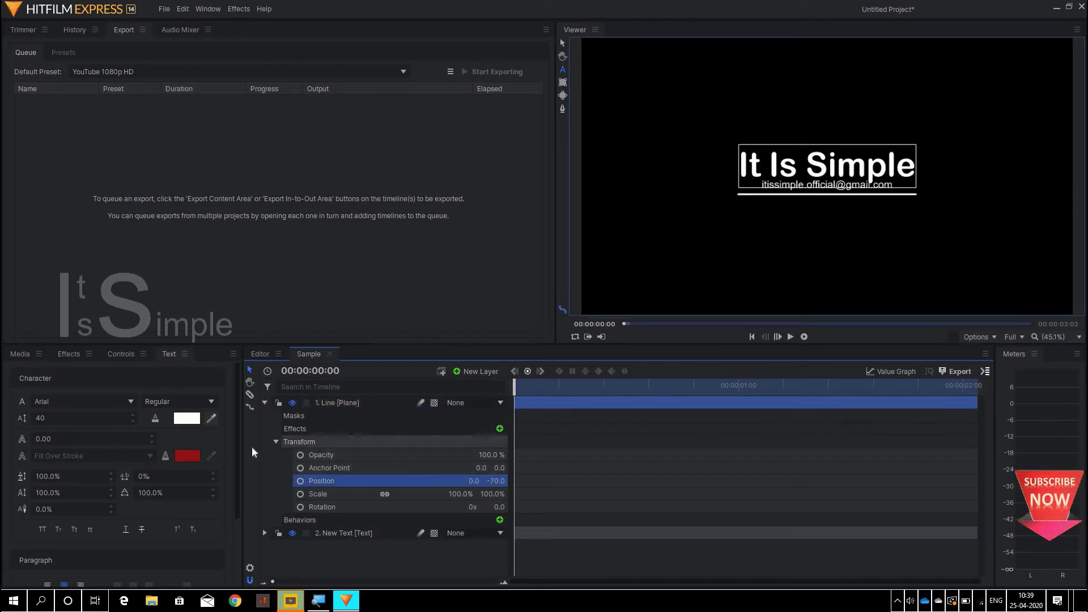
pyautogui.click(279, 443)
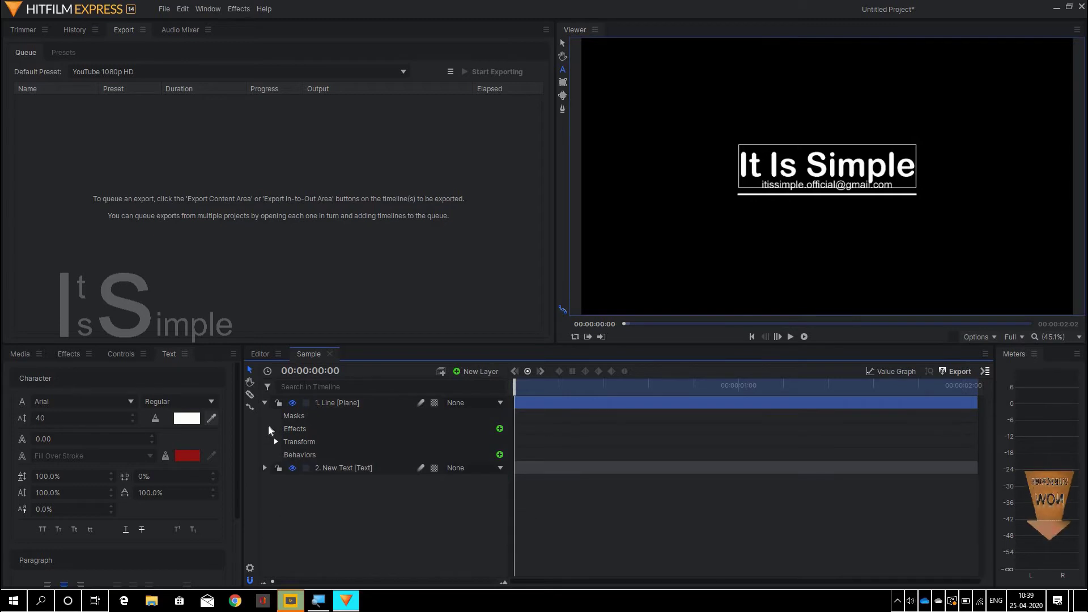
# - Add a white plane layer named Mask, 750 wide and 500 high
pyautogui.click(264, 403)
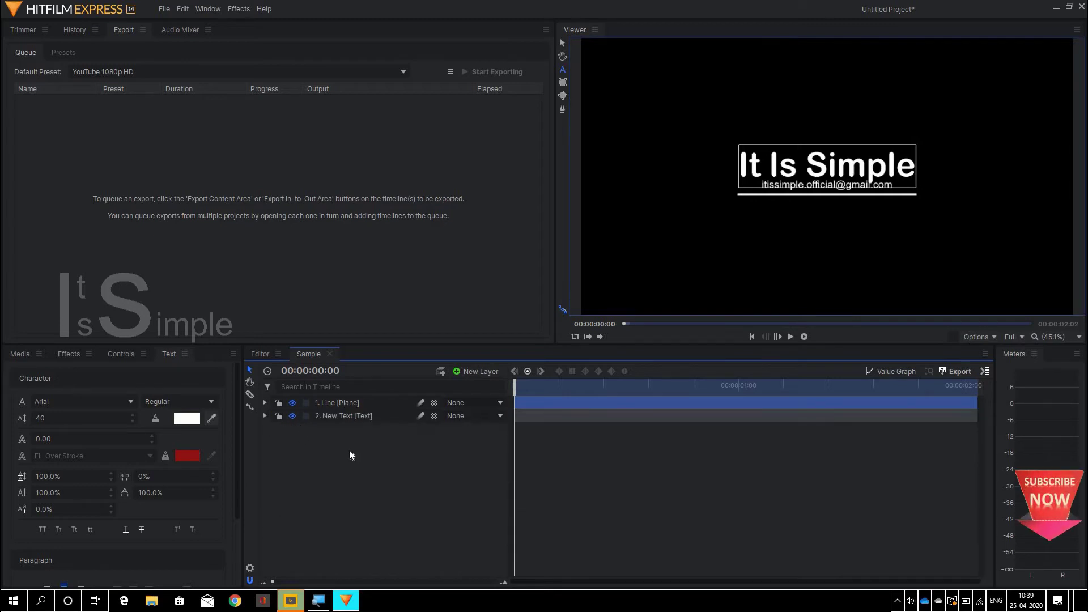
pyautogui.click(483, 376)
pyautogui.click(483, 379)
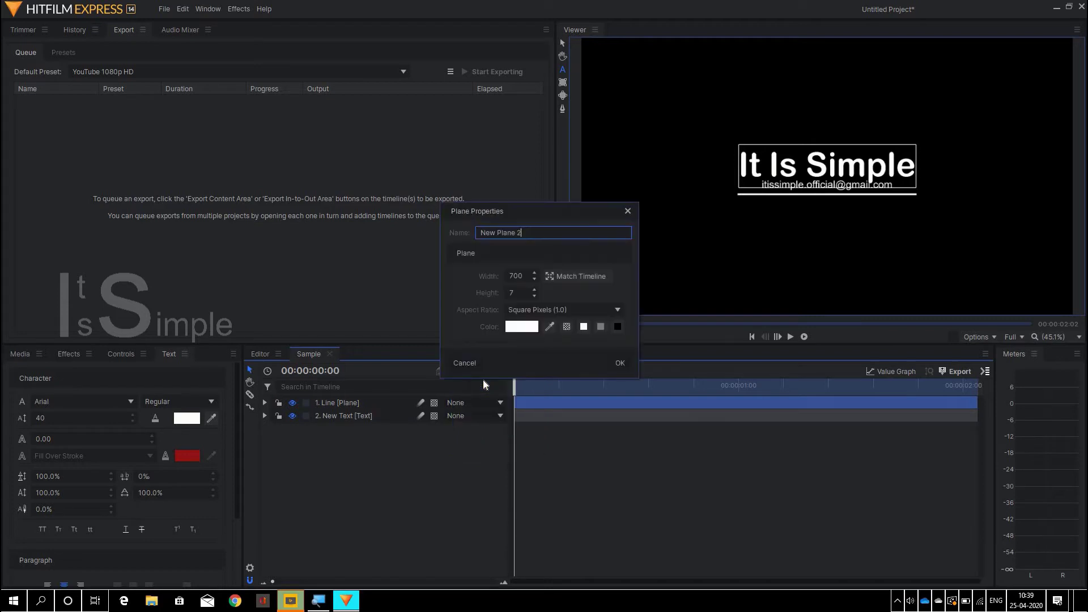
pyautogui.press('BackSpace')
pyautogui.press('BackSpace')
pyautogui.press('BackSpace')
pyautogui.press('BackSpace')
pyautogui.press('BackSpace')
pyautogui.press('BackSpace')
pyautogui.press('BackSpace')
pyautogui.press('BackSpace')
pyautogui.press('BackSpace')
pyautogui.press('BackSpace')
pyautogui.press('BackSpace')
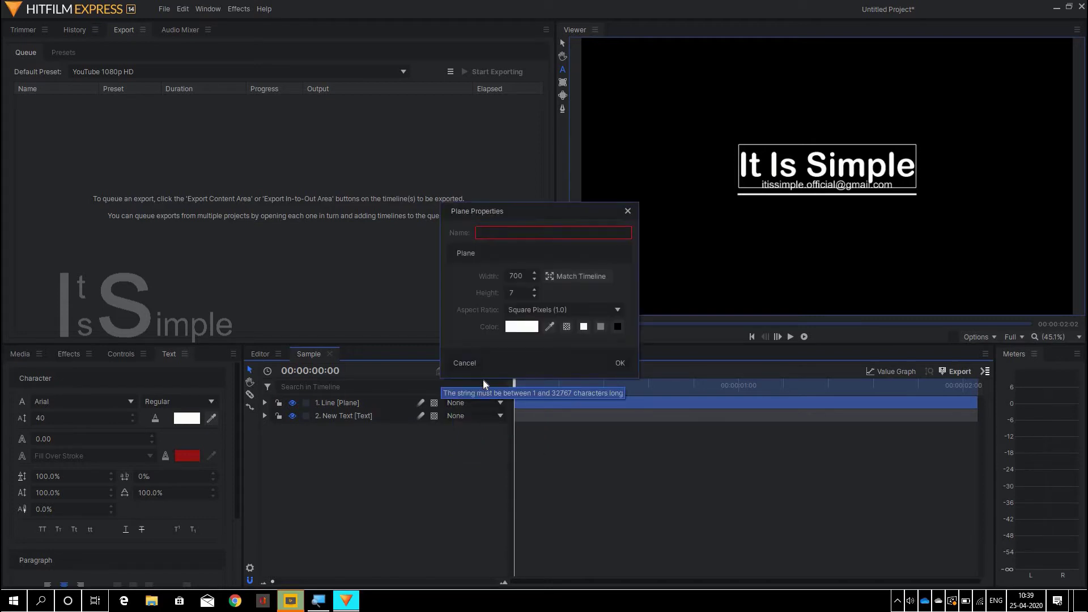
pyautogui.write('Mask')
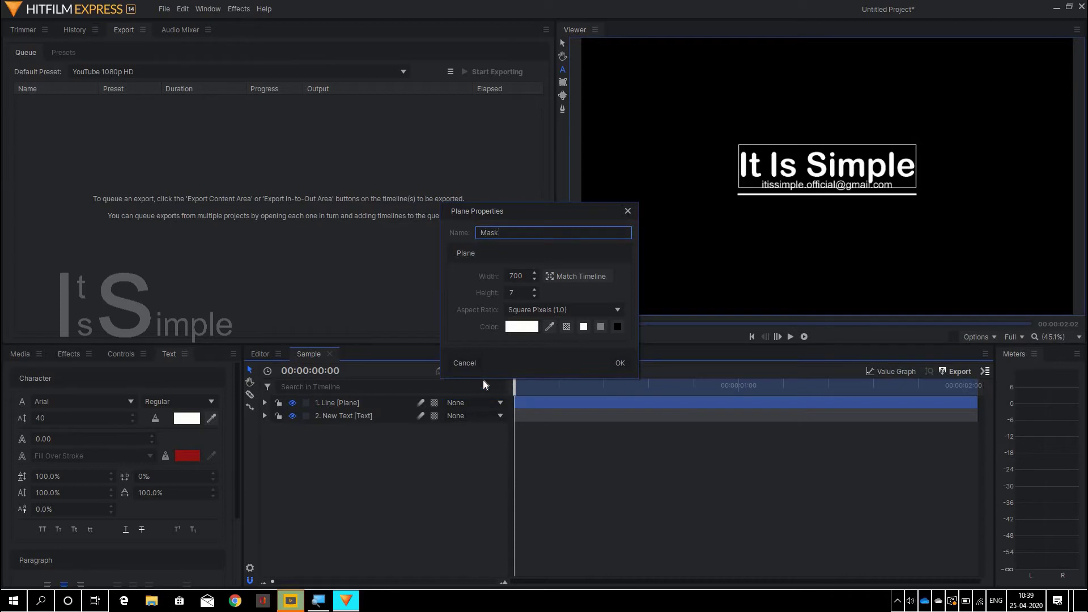
pyautogui.press('Tab')
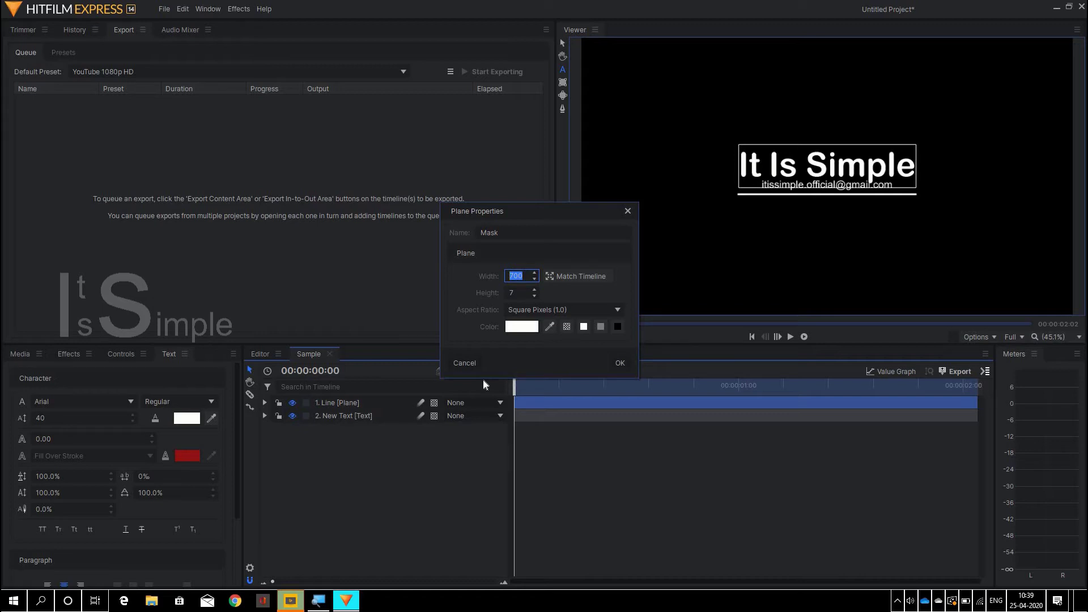
pyautogui.write('750')
pyautogui.press('Tab')
pyautogui.write('500')
pyautogui.press('Return')
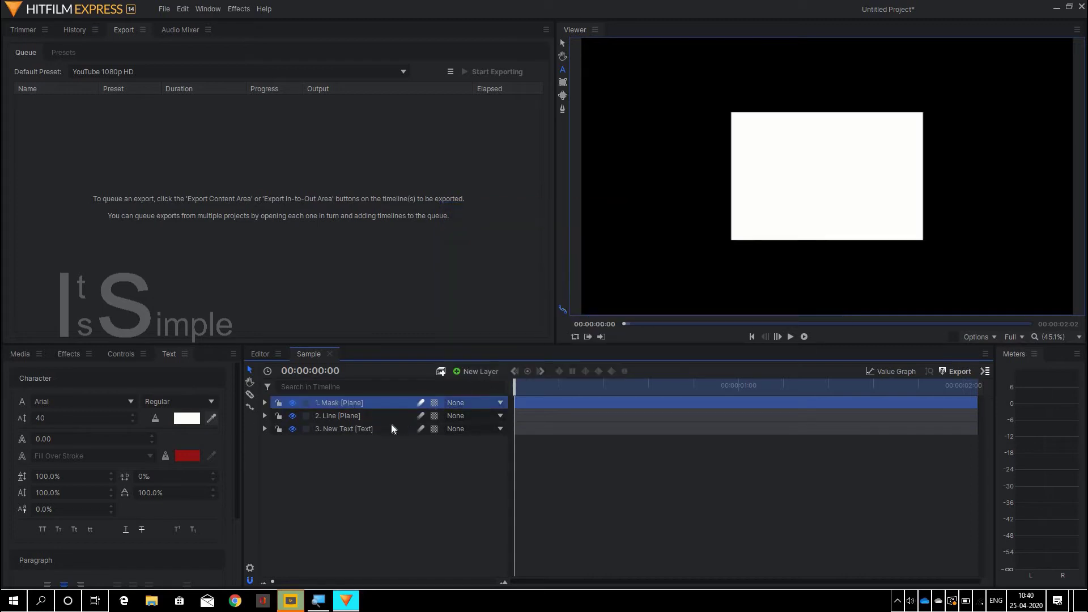
# - Set the Mask plane's Position Y to -330
pyautogui.click(264, 403)
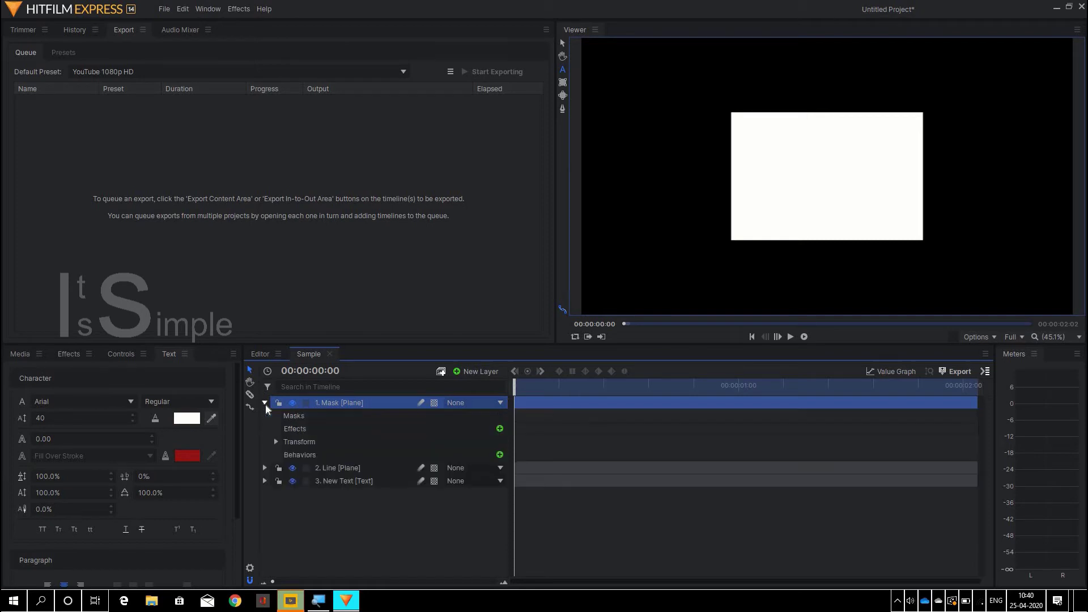
pyautogui.click(276, 442)
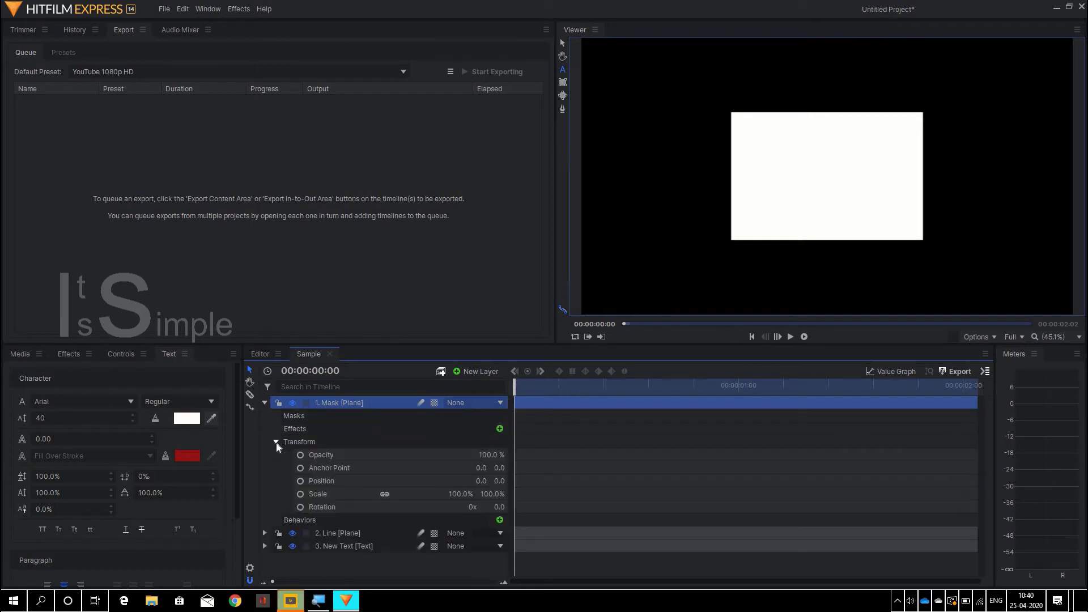
pyautogui.click(500, 481)
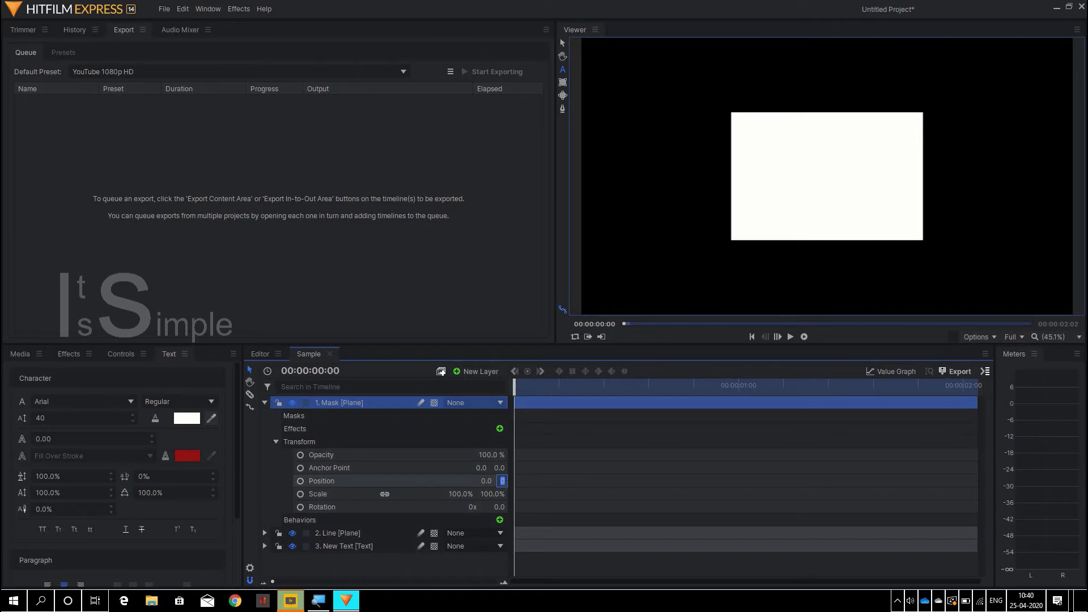
pyautogui.write('-330')
pyautogui.press('Return')
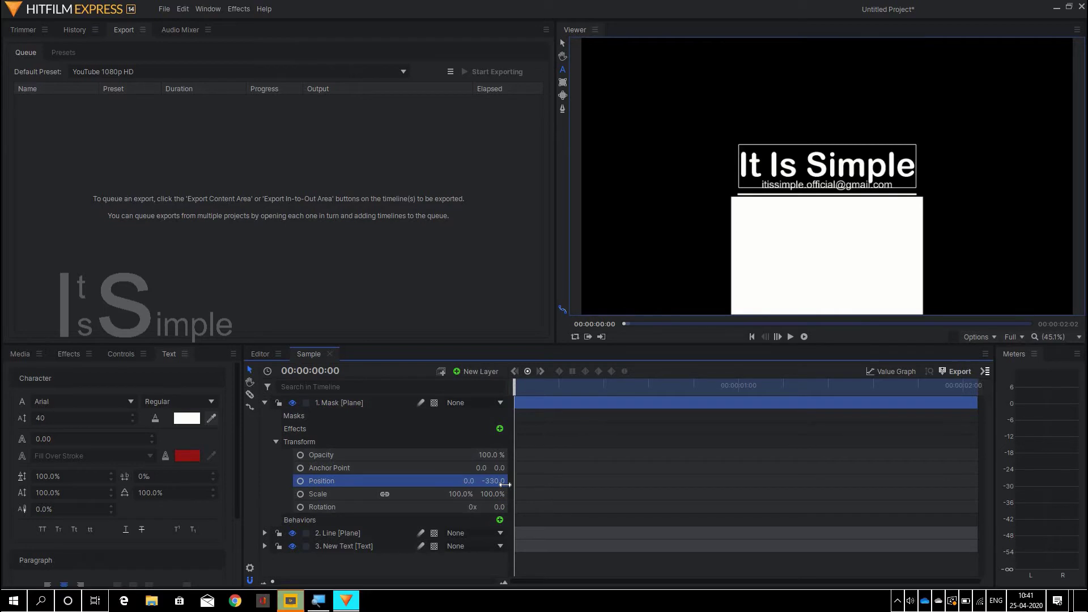
pyautogui.click(275, 442)
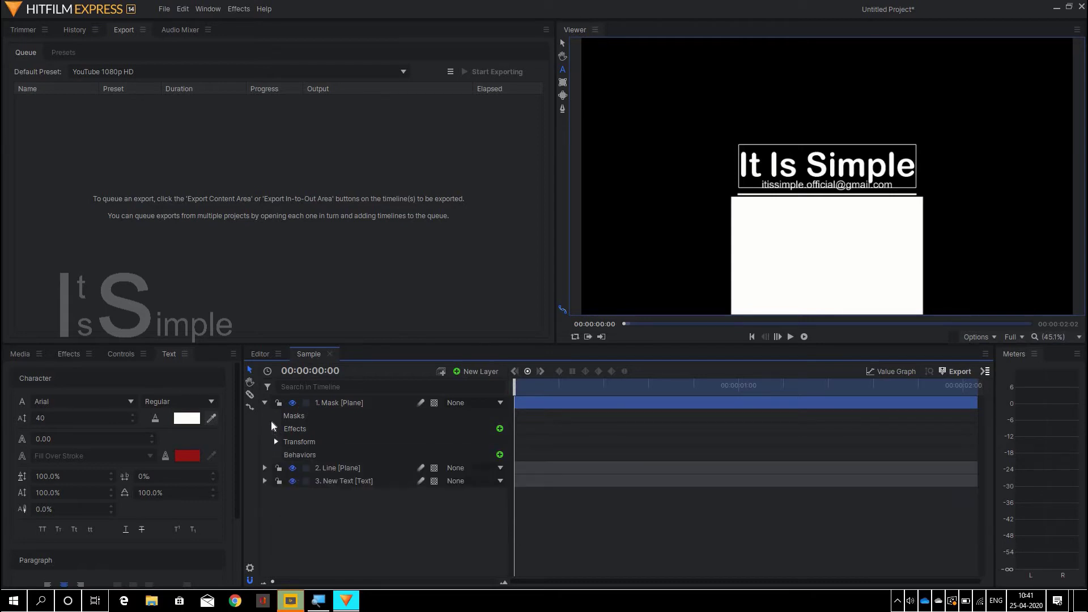
pyautogui.click(265, 403)
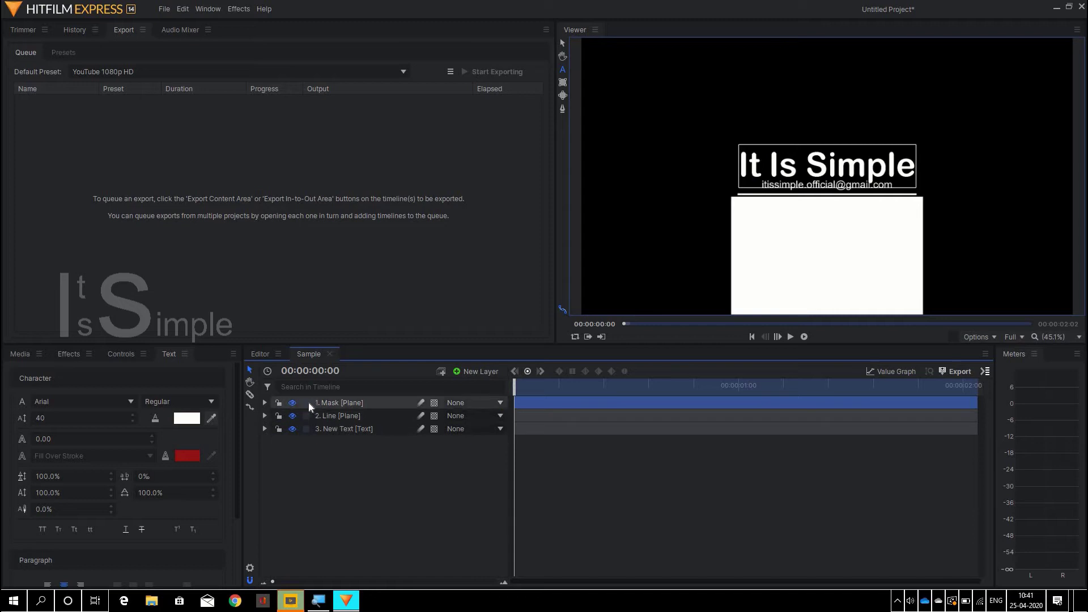
# - Move the Mask layer below New Text in the layer list and expand New Text
pyautogui.moveTo(325, 401); pyautogui.dragTo(325, 432)
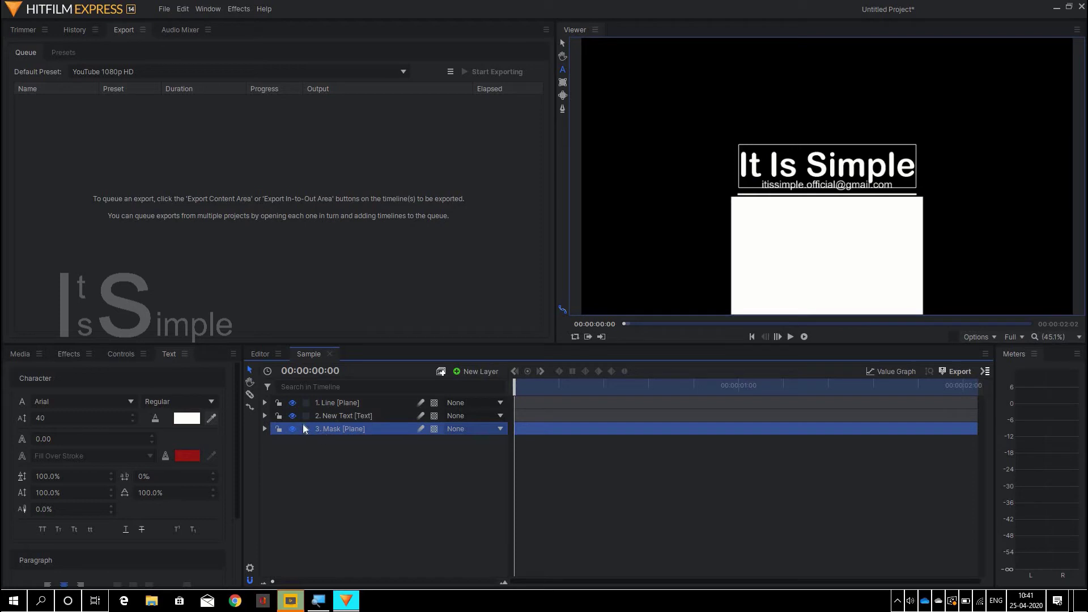
pyautogui.click(266, 416)
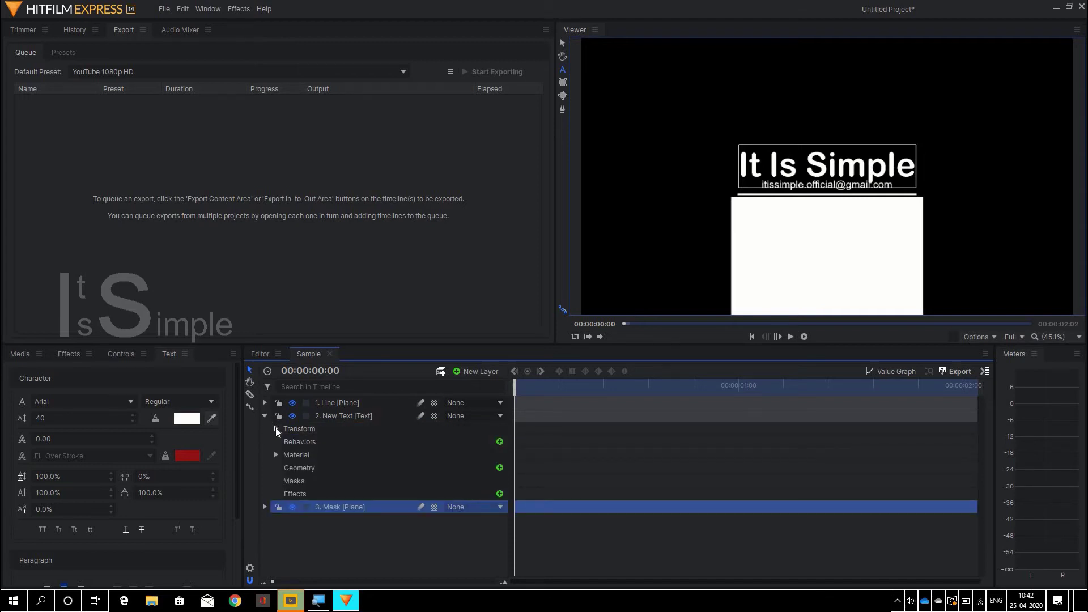
# - Set the New Text layer's Position Y to -250
pyautogui.click(276, 429)
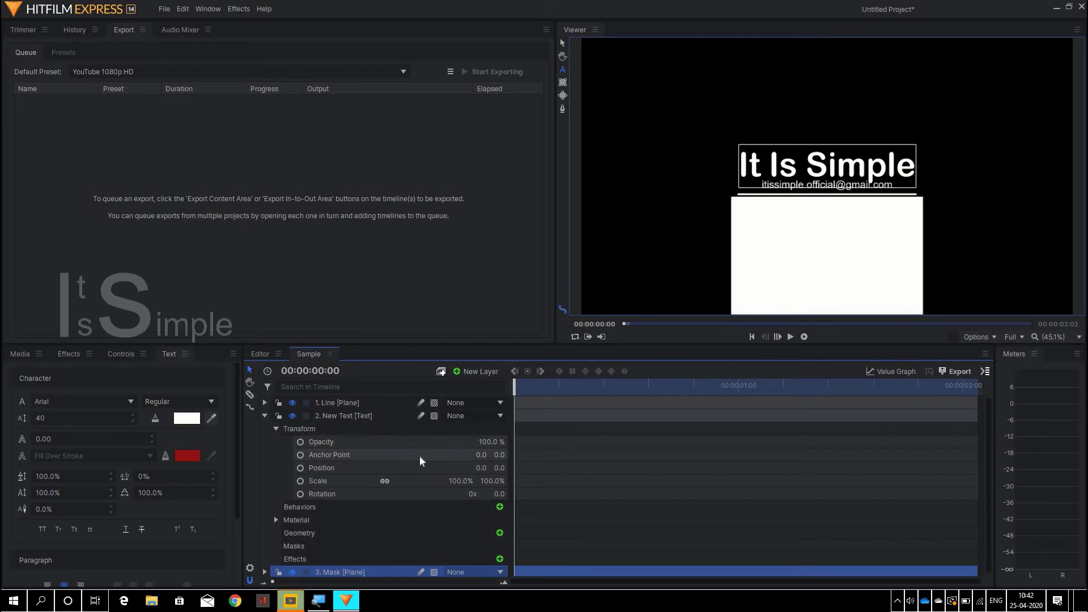
pyautogui.click(499, 468)
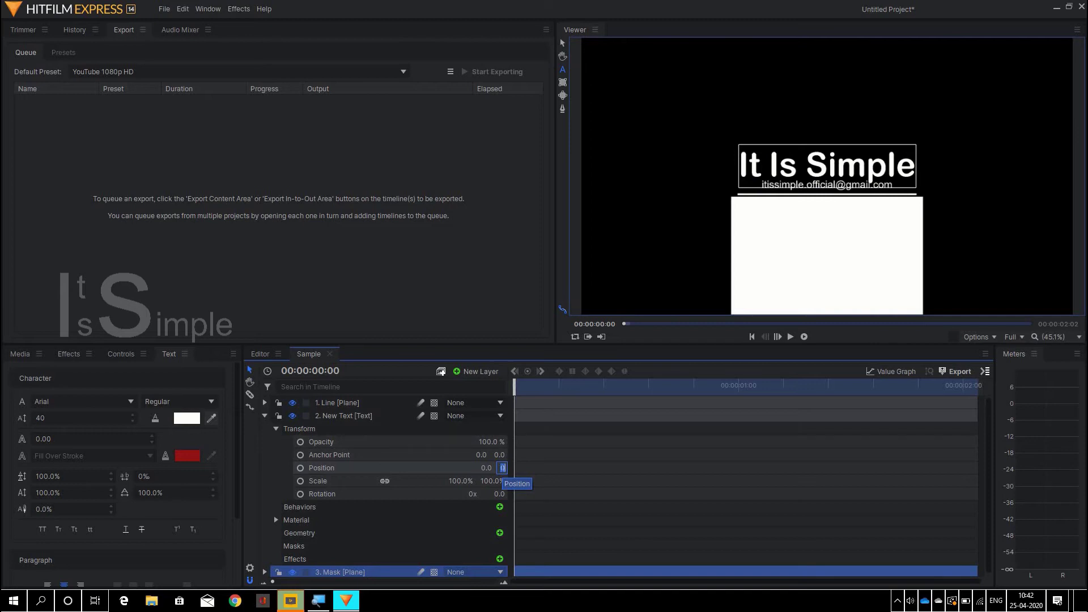
pyautogui.write('-')
pyautogui.write('2')
pyautogui.write('50')
pyautogui.press('Return')
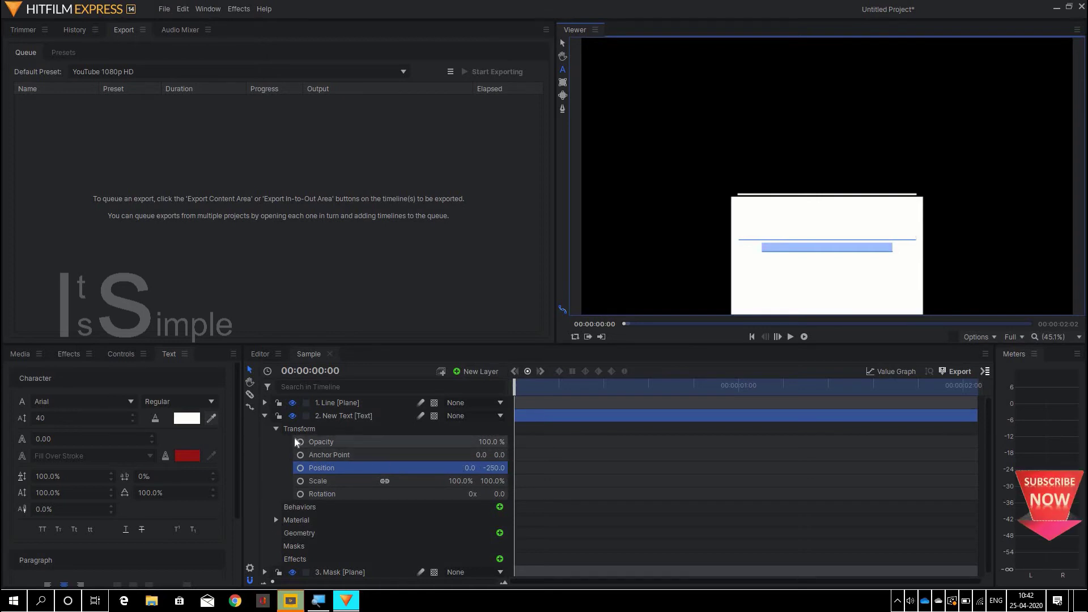
pyautogui.click(277, 430)
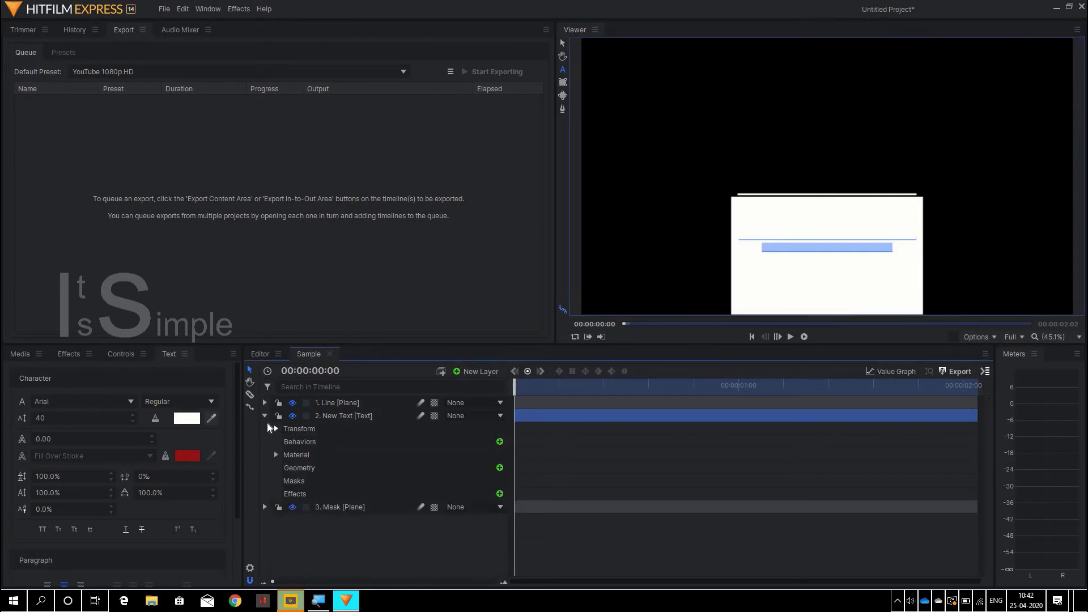
pyautogui.click(264, 417)
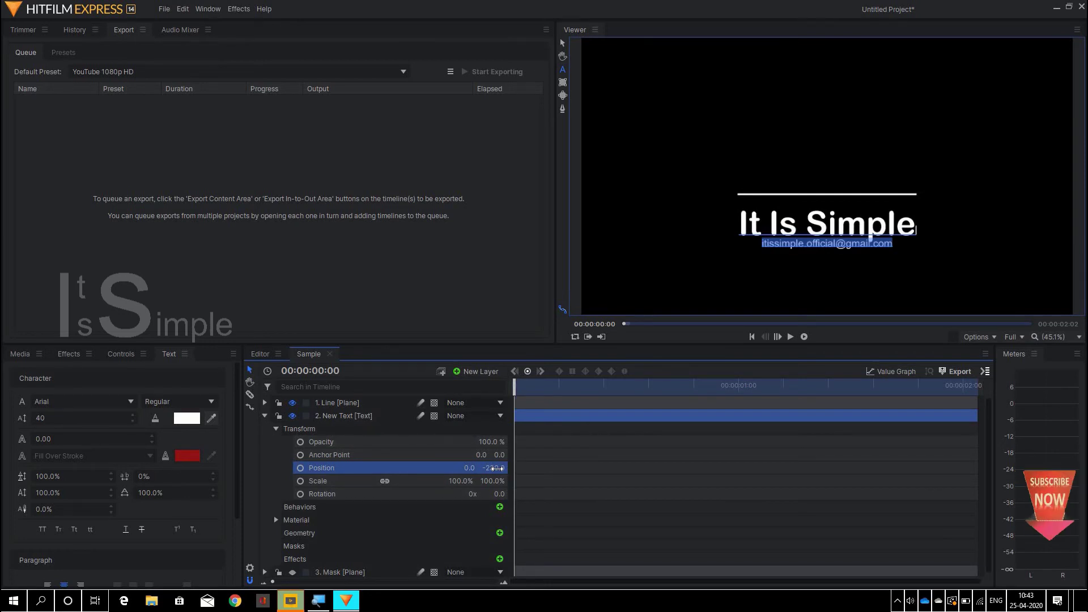
# - Adjust the New Text layer's Position Y to -220
pyautogui.click(497, 468)
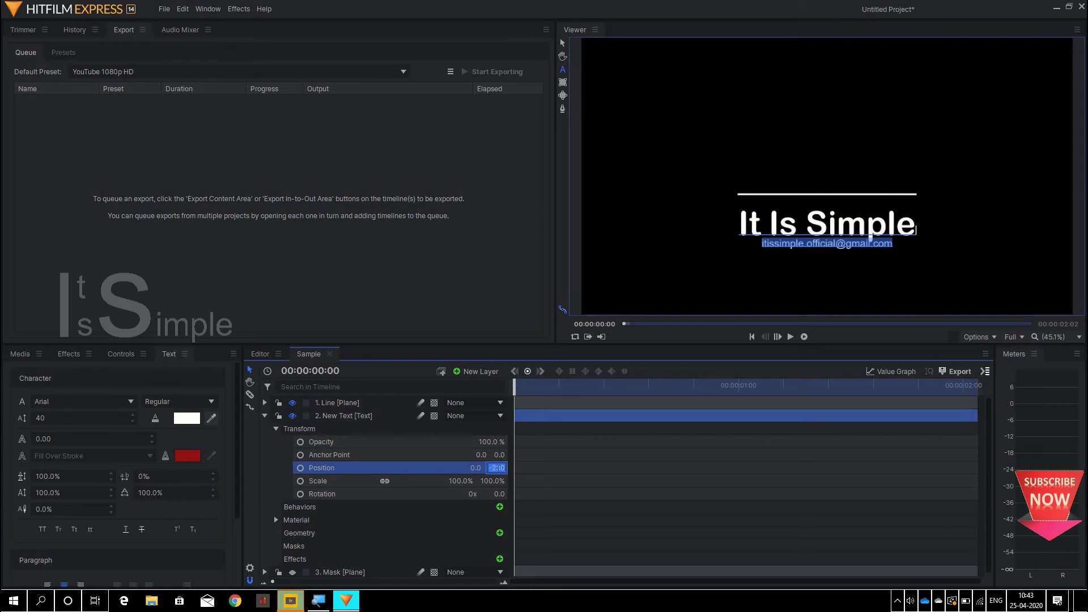
pyautogui.write('-22')
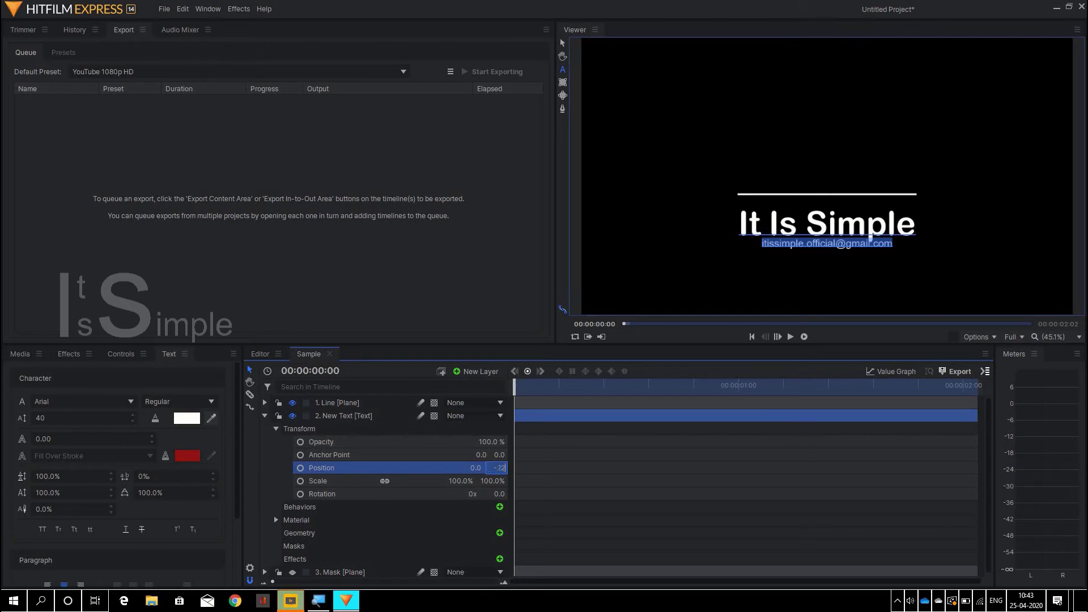
pyautogui.press('Return')
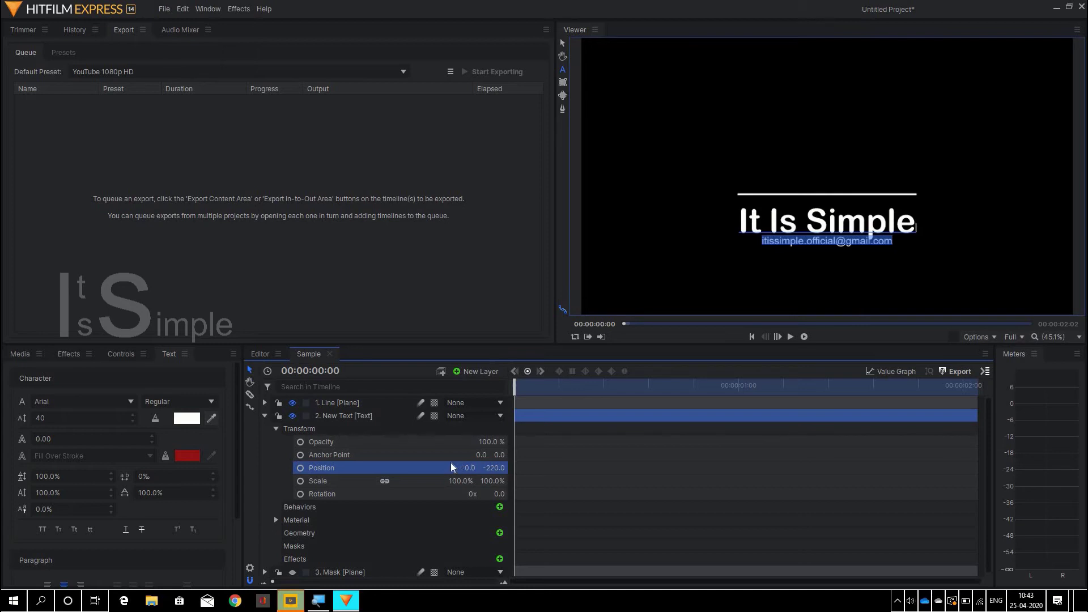
pyautogui.click(276, 429)
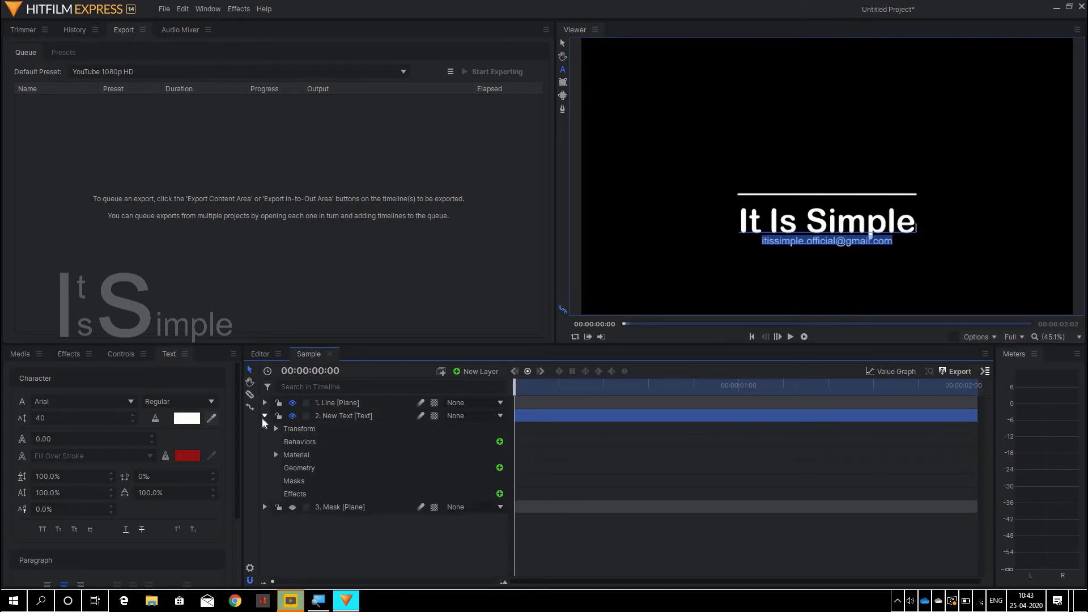
pyautogui.click(264, 416)
# - Search the effects library for 'set' and drag Set Matte [Layer only] onto the New Text layer
pyautogui.click(264, 417)
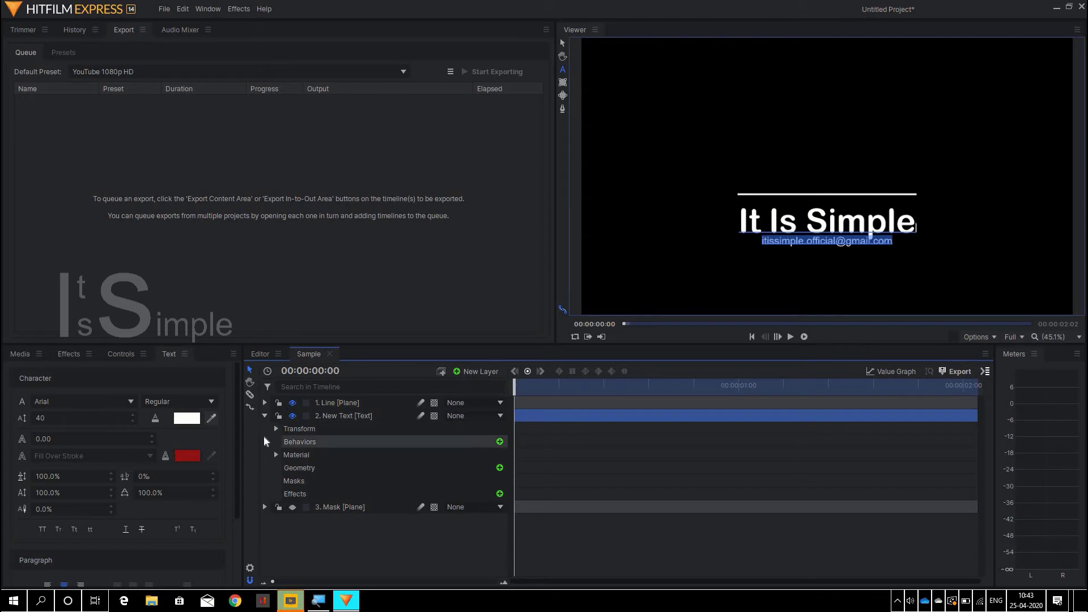
pyautogui.click(69, 354)
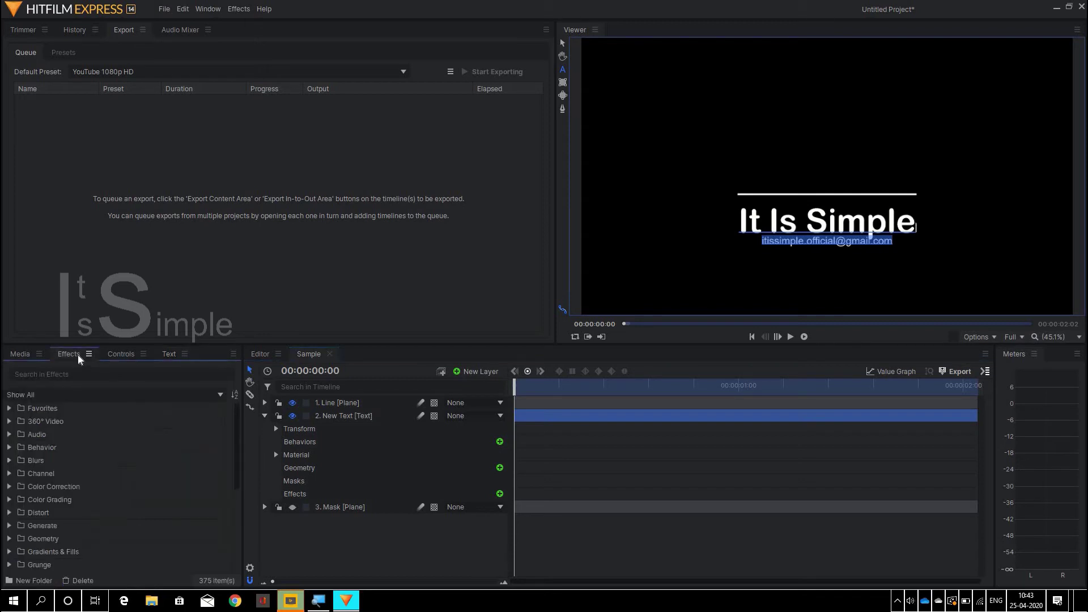
pyautogui.click(99, 375)
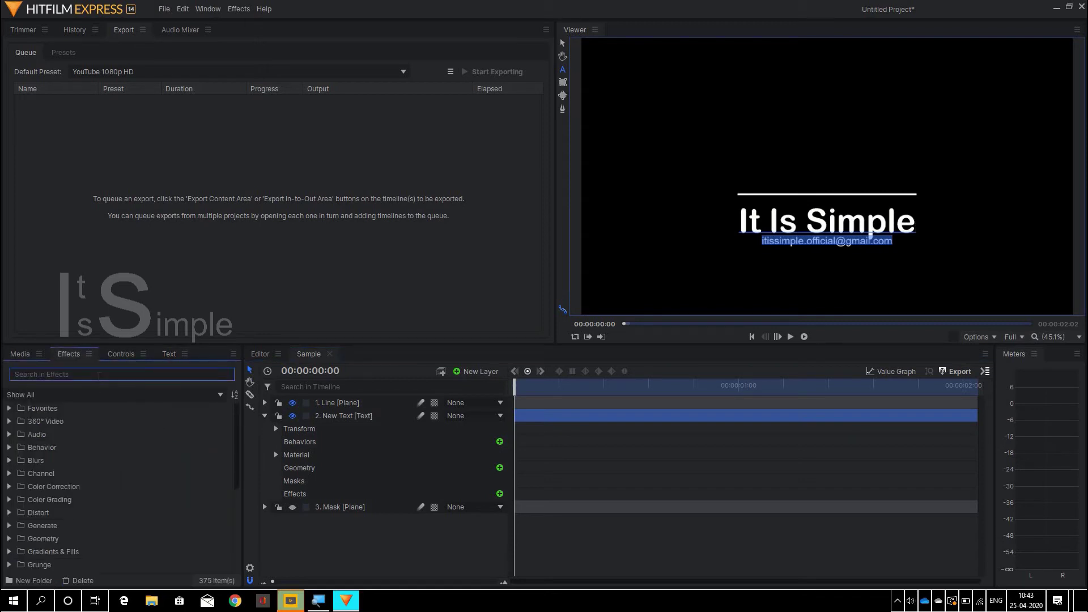
pyautogui.write('set')
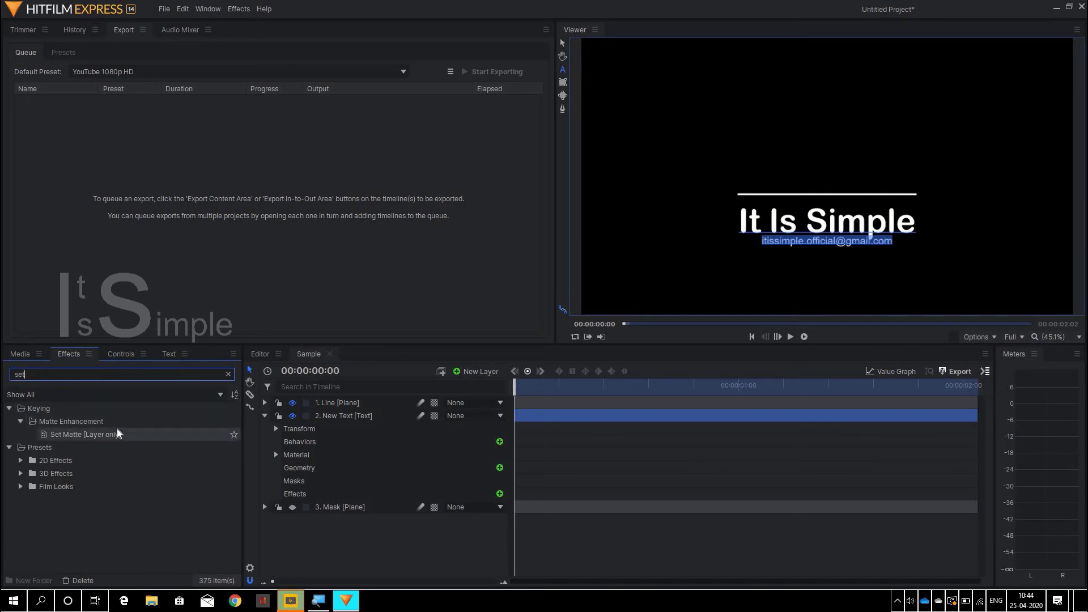
pyautogui.moveTo(117, 434); pyautogui.dragTo(312, 451)
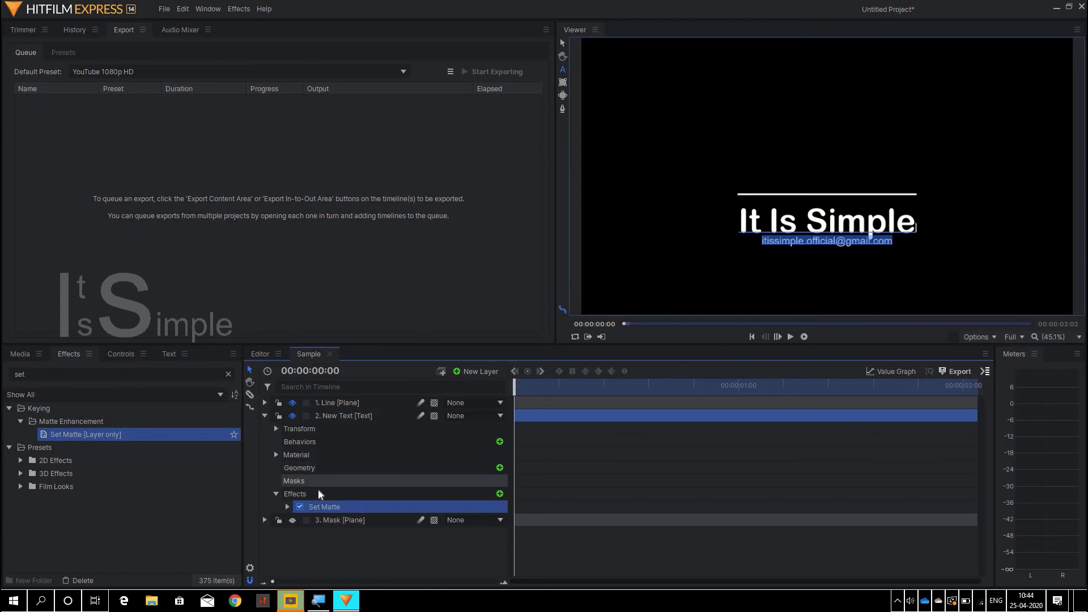
# - Set the Set Matte source layer to 3. Mask with Alpha matte source and Subtract blend, then collapse it
pyautogui.click(288, 505)
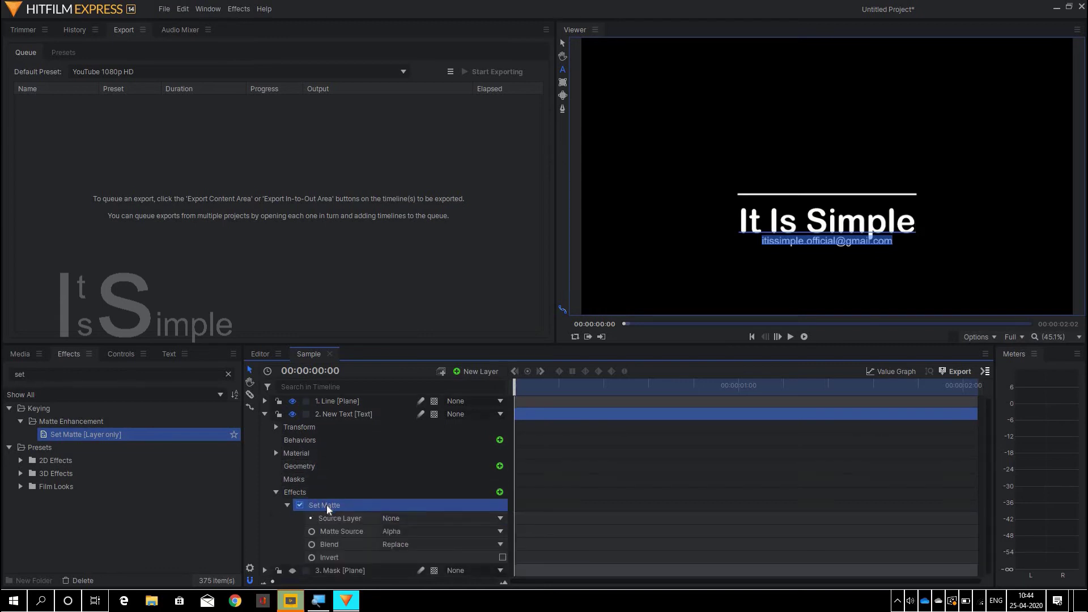
pyautogui.click(494, 518)
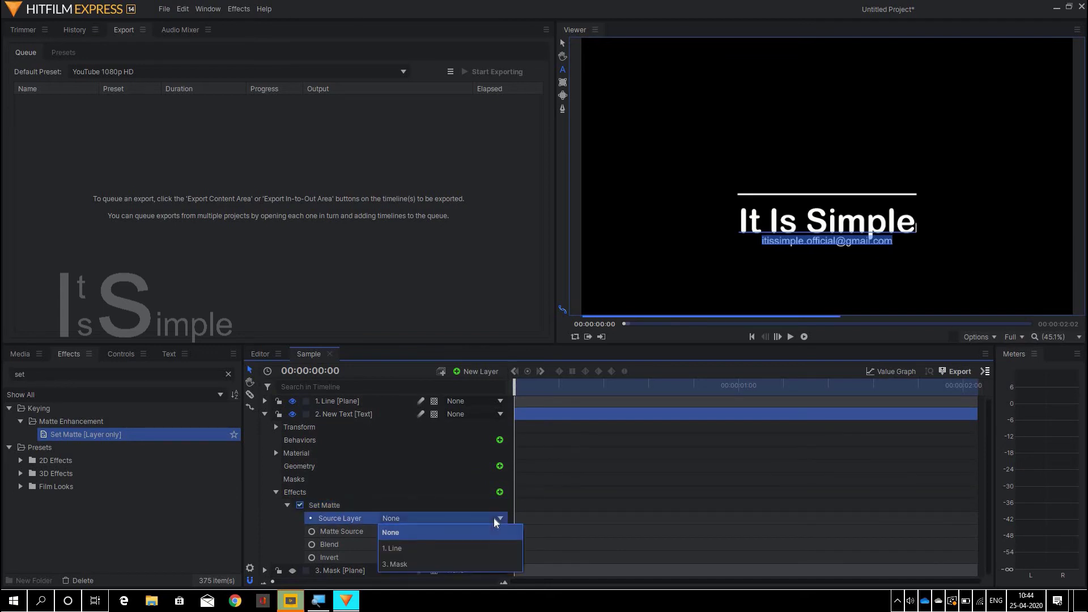
pyautogui.click(485, 561)
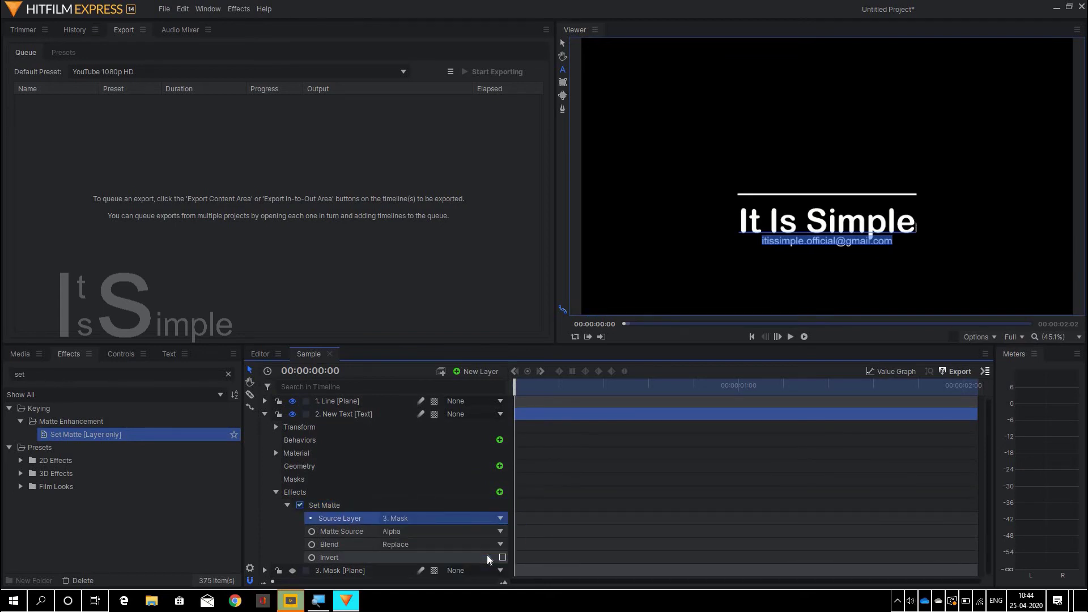
pyautogui.click(499, 546)
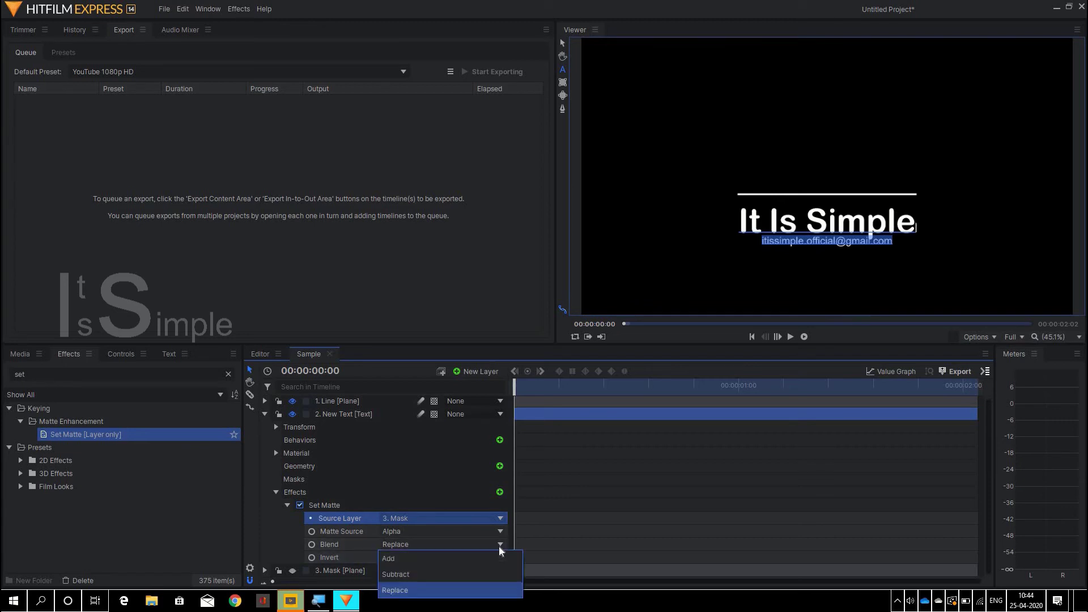
pyautogui.click(497, 573)
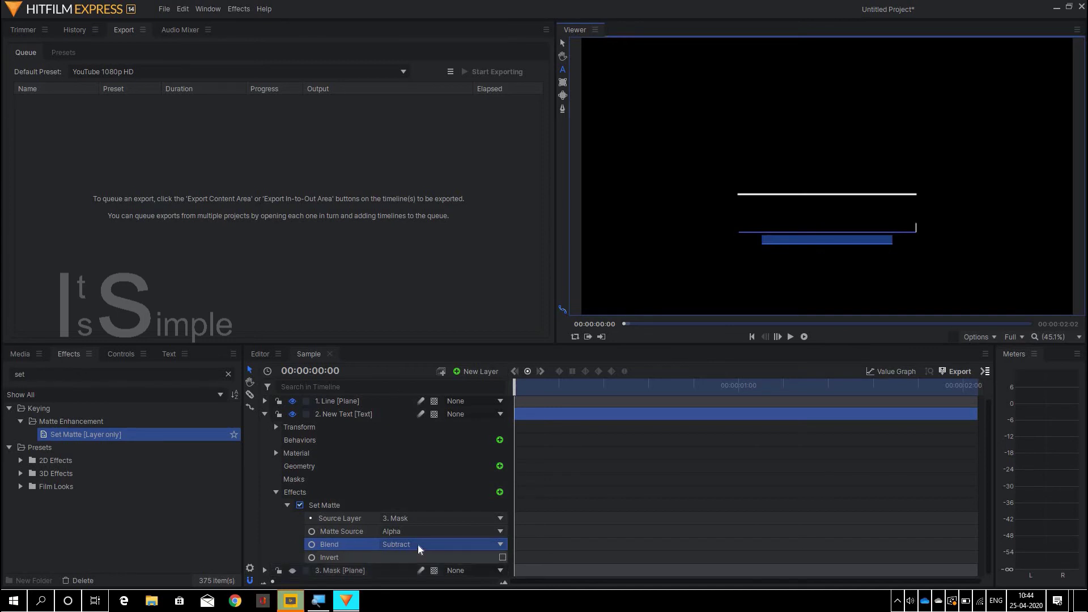
pyautogui.click(288, 505)
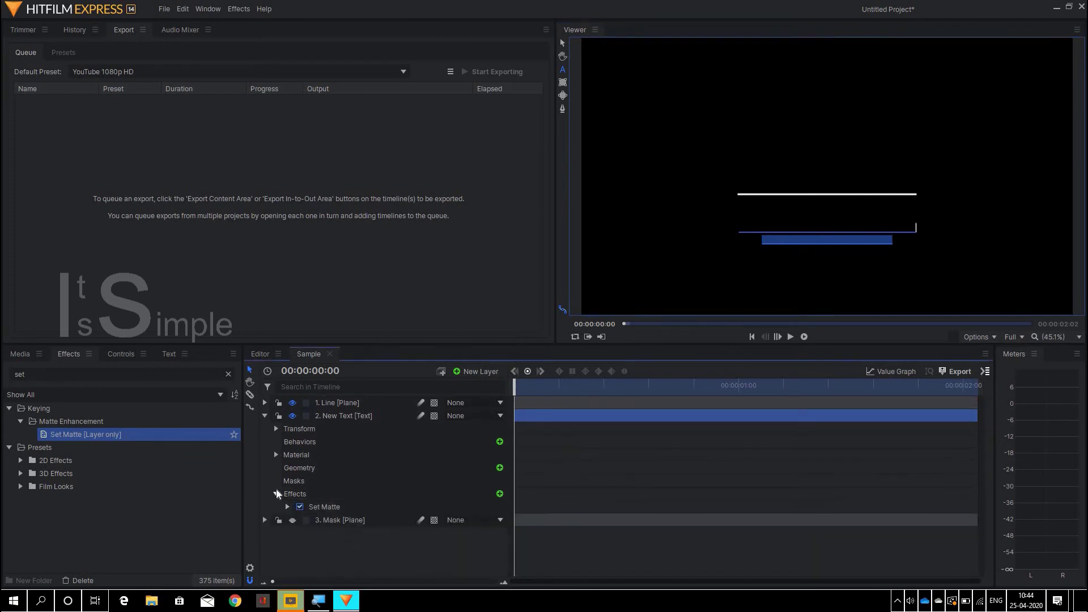
# - Expand the text's Transform group and keyframe its Position (Y -220) at 00:00:00:00
pyautogui.click(277, 493)
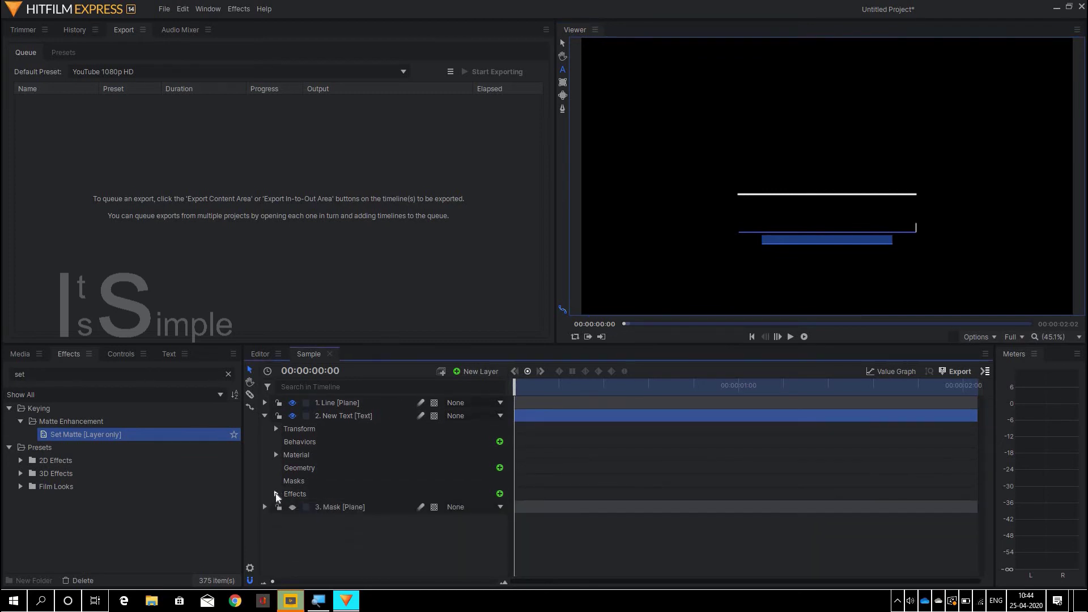
pyautogui.click(266, 417)
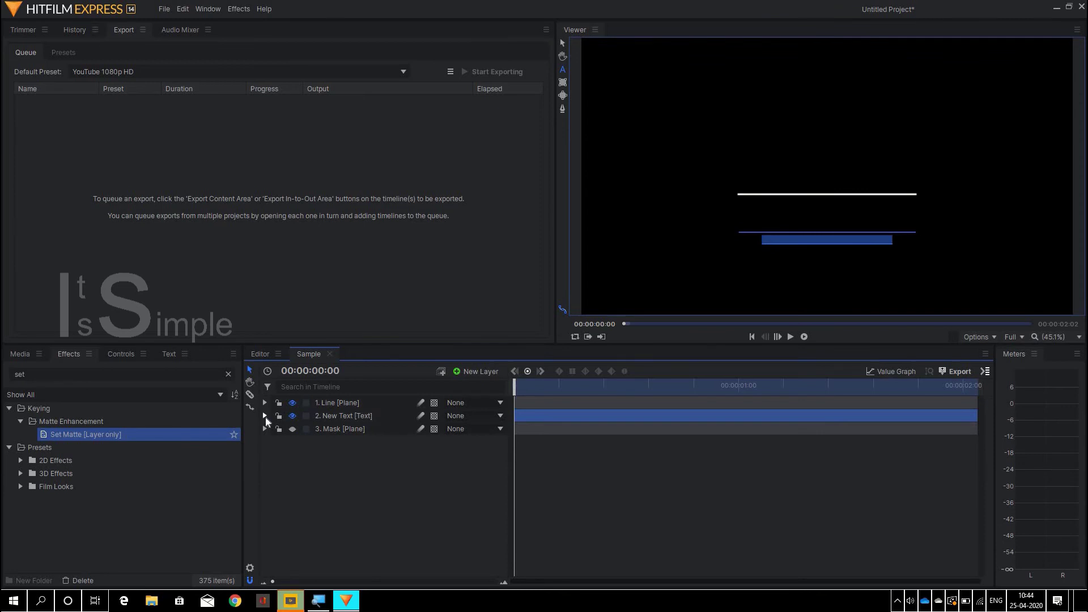
pyautogui.click(265, 417)
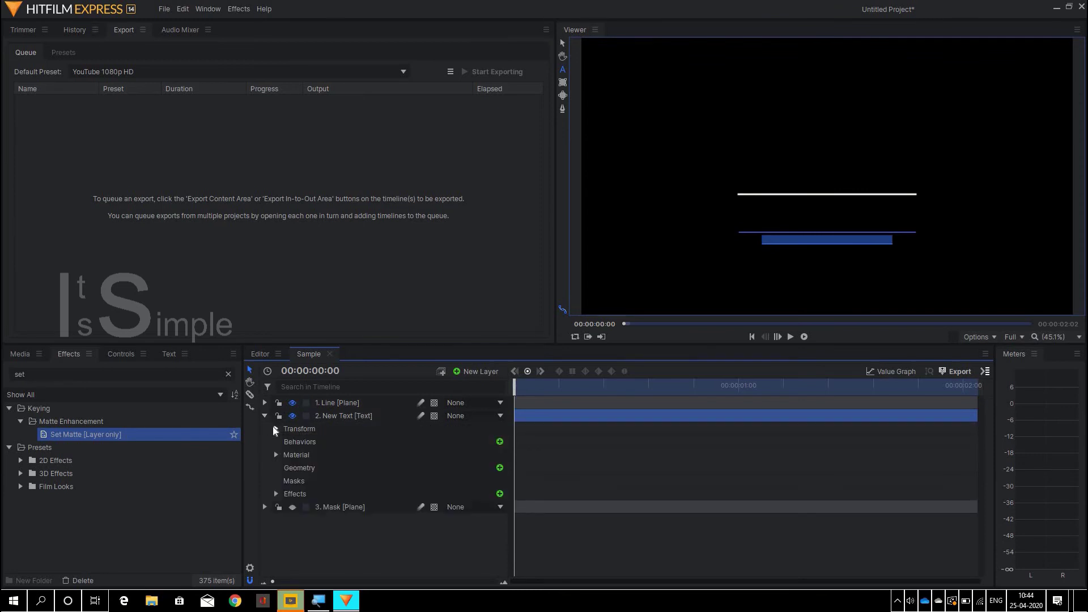
pyautogui.click(274, 429)
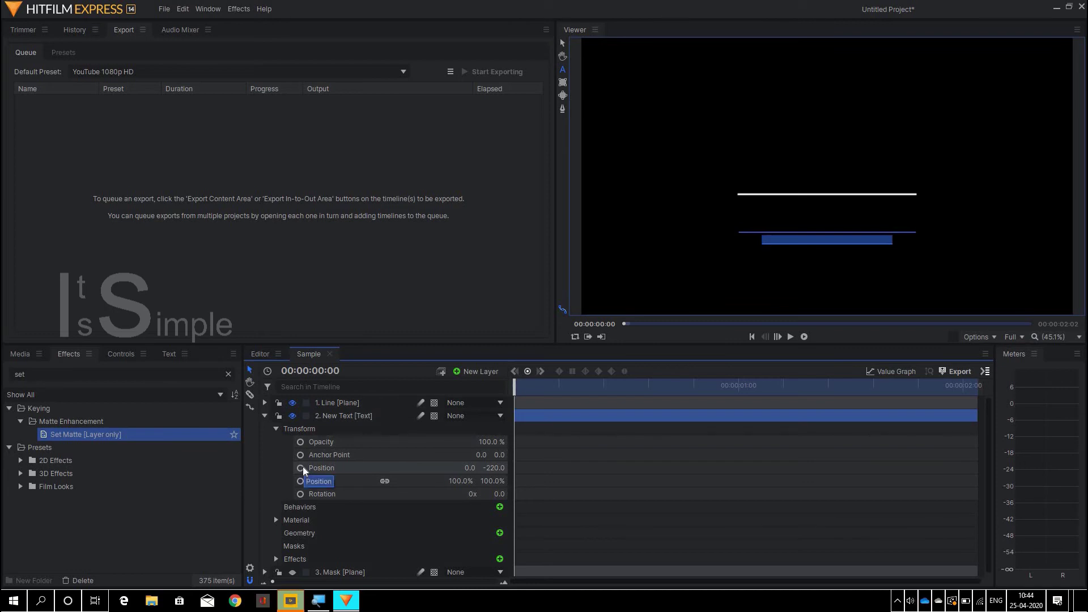
pyautogui.click(301, 468)
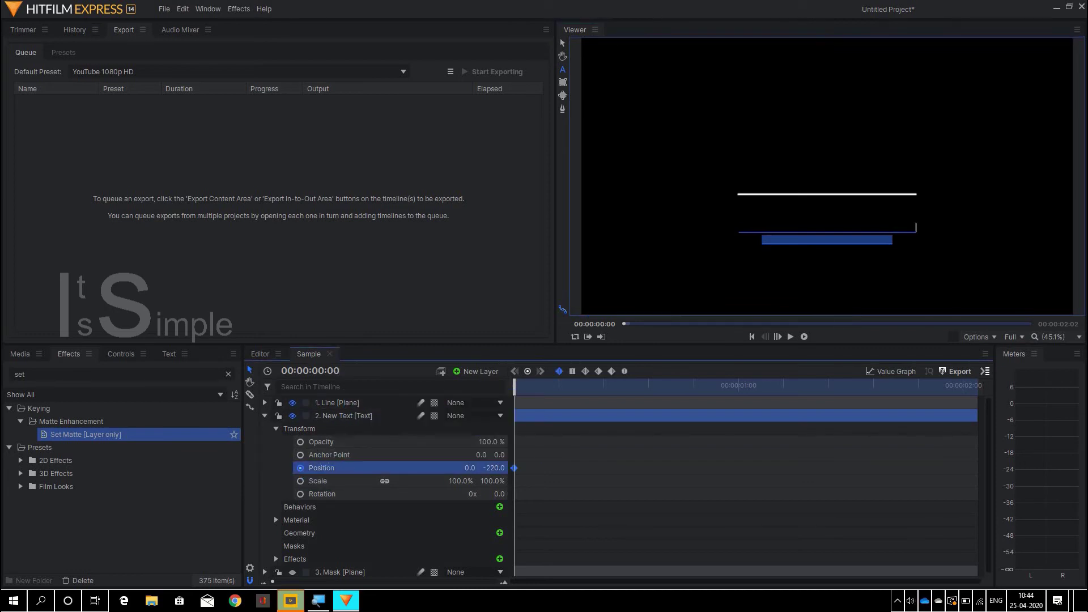
# - At 00:00:01:00, change the text's Position Y from -220 to 0
pyautogui.click(339, 371)
pyautogui.click(340, 371)
pyautogui.write('100')
pyautogui.press('Return')
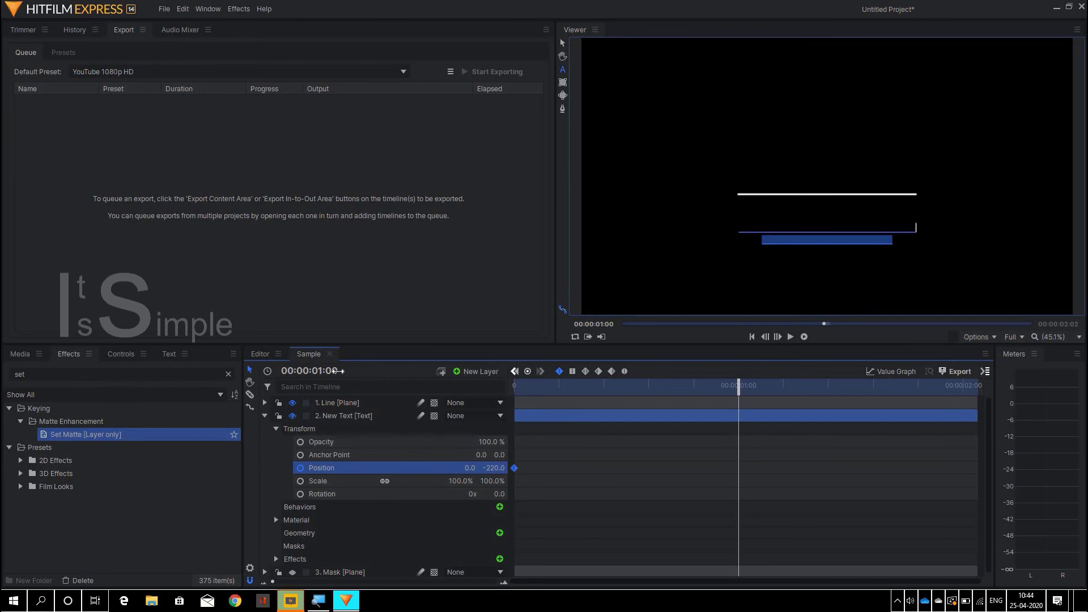
pyautogui.click(496, 467)
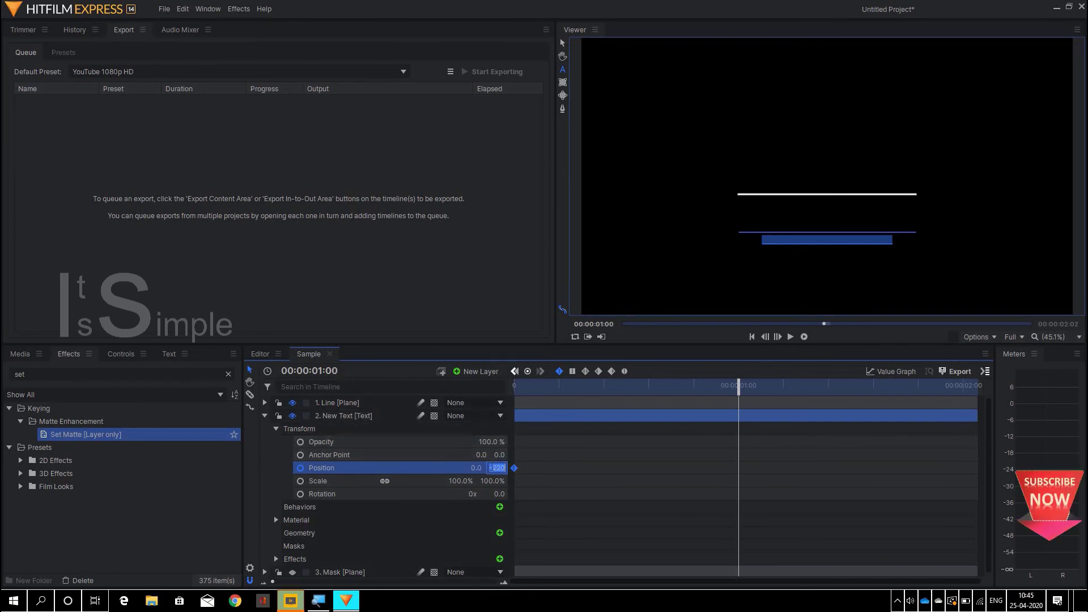
pyautogui.write('0')
pyautogui.press('Return')
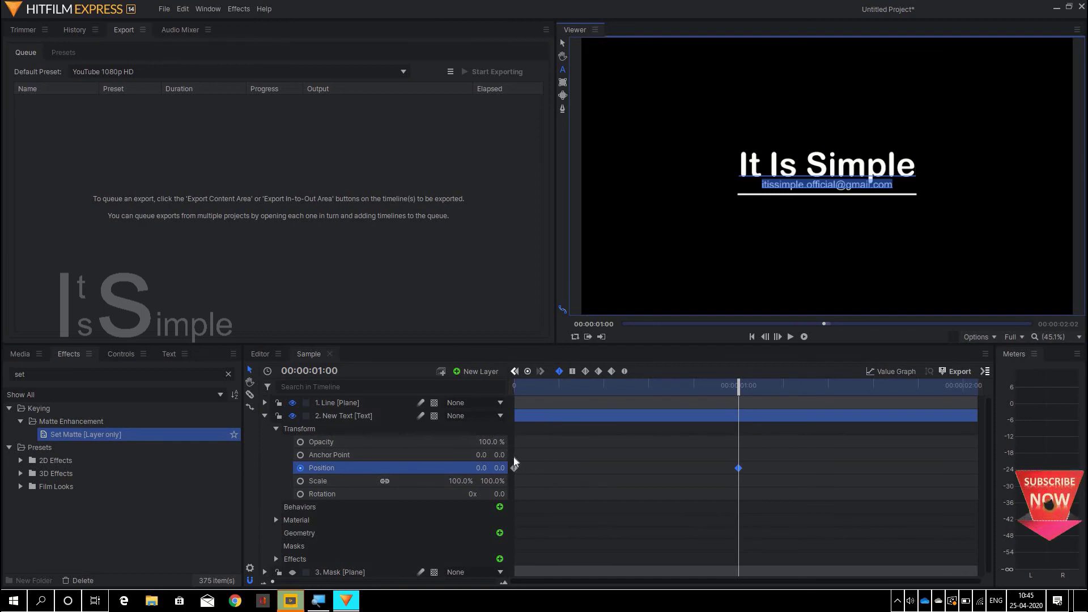
# - Give both Position keyframes smooth ease interpolation in the Value Graph, then return to the keyframe view
pyautogui.moveTo(516, 461); pyautogui.dragTo(752, 511)
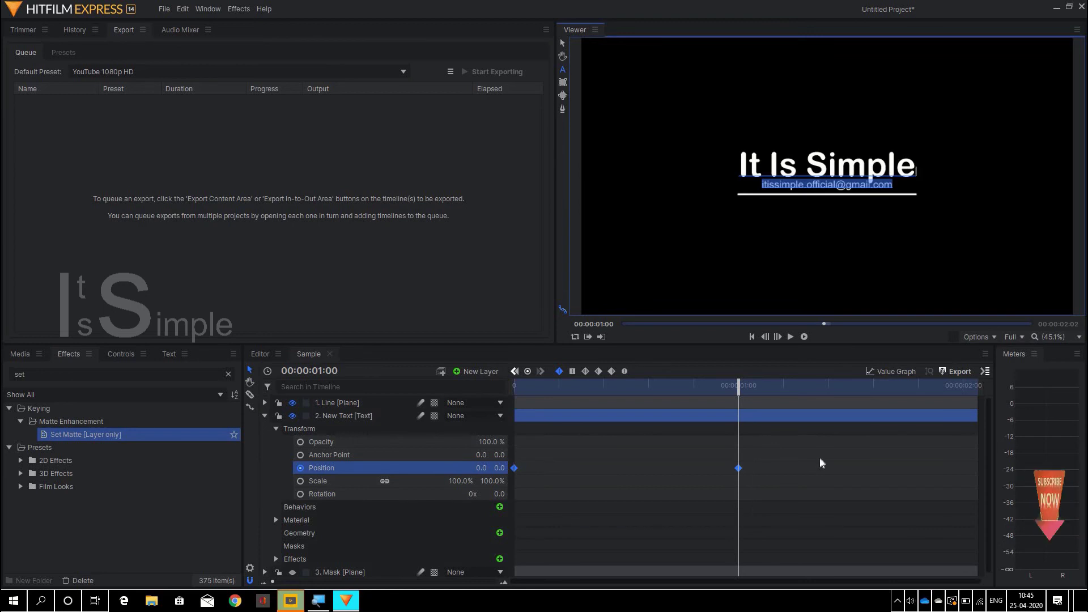
pyautogui.click(882, 372)
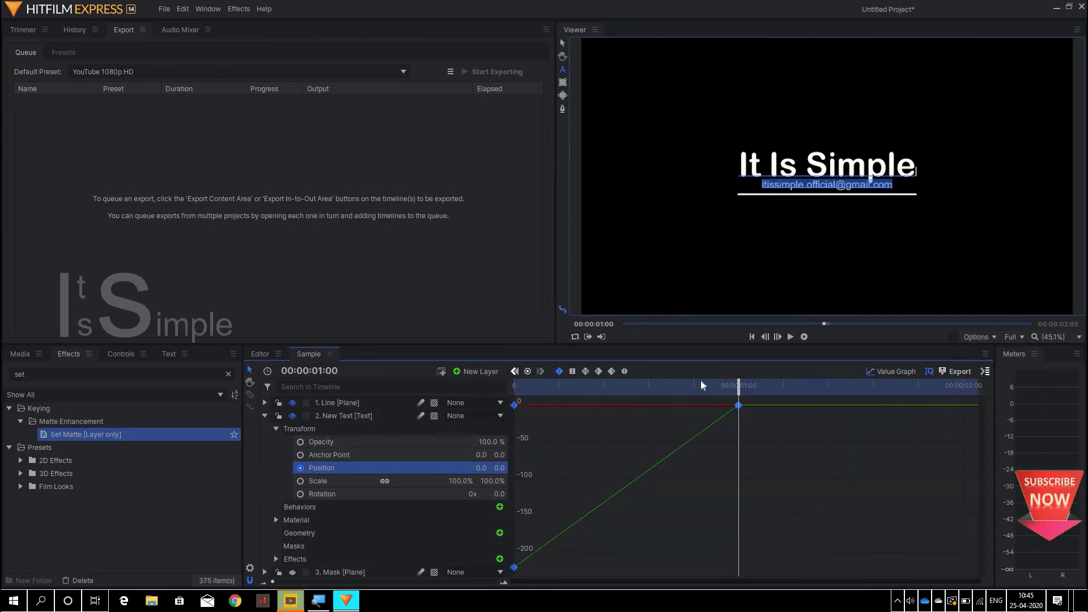
pyautogui.click(624, 371)
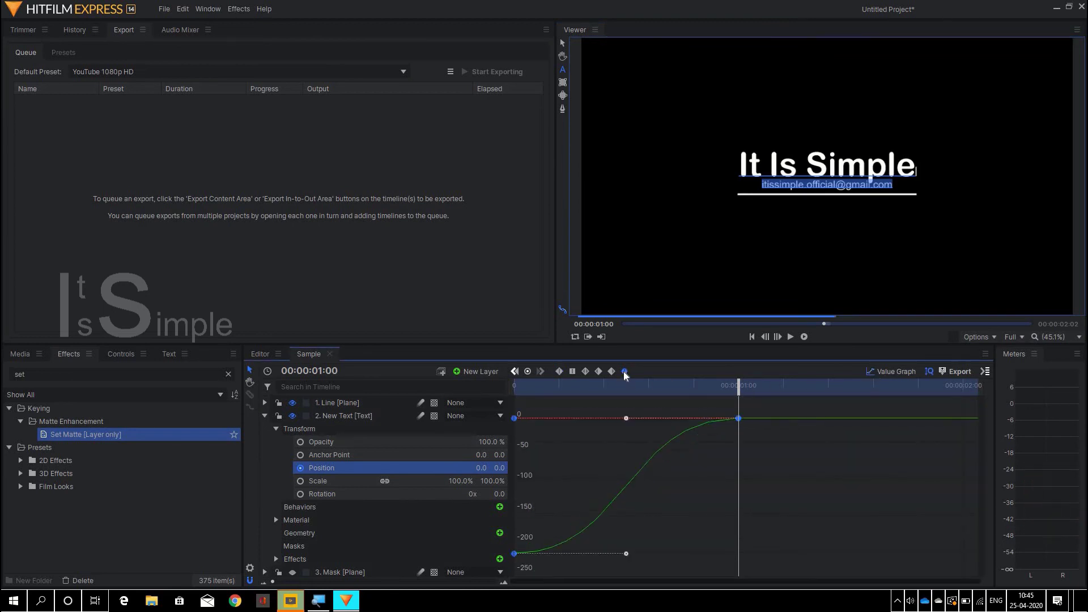
pyautogui.click(891, 372)
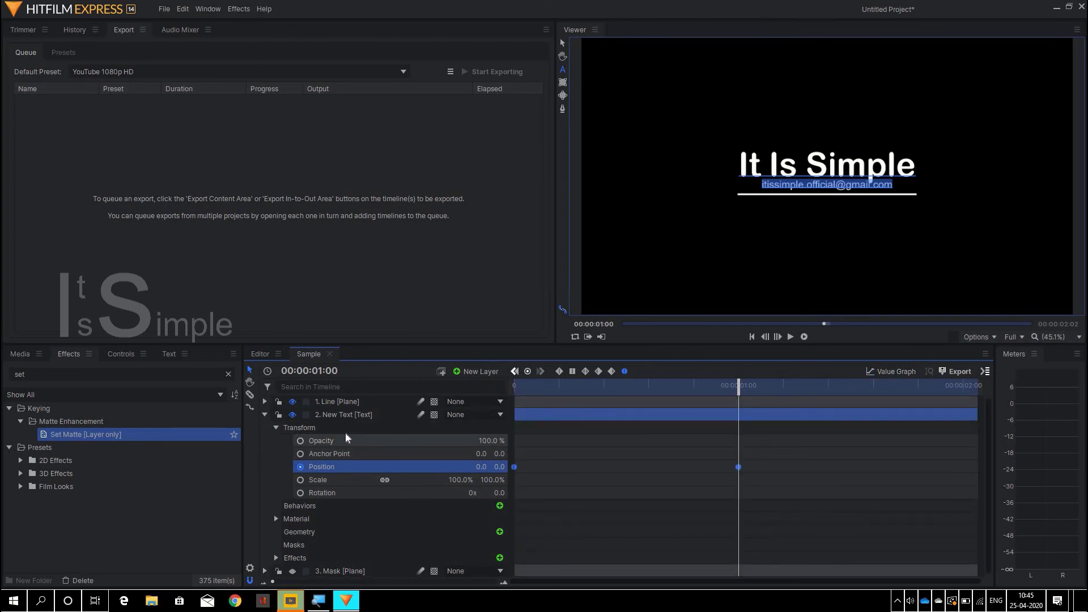
# - Collapse the Transform group and New Text layer, then play the Sample composite's title animation
pyautogui.click(278, 428)
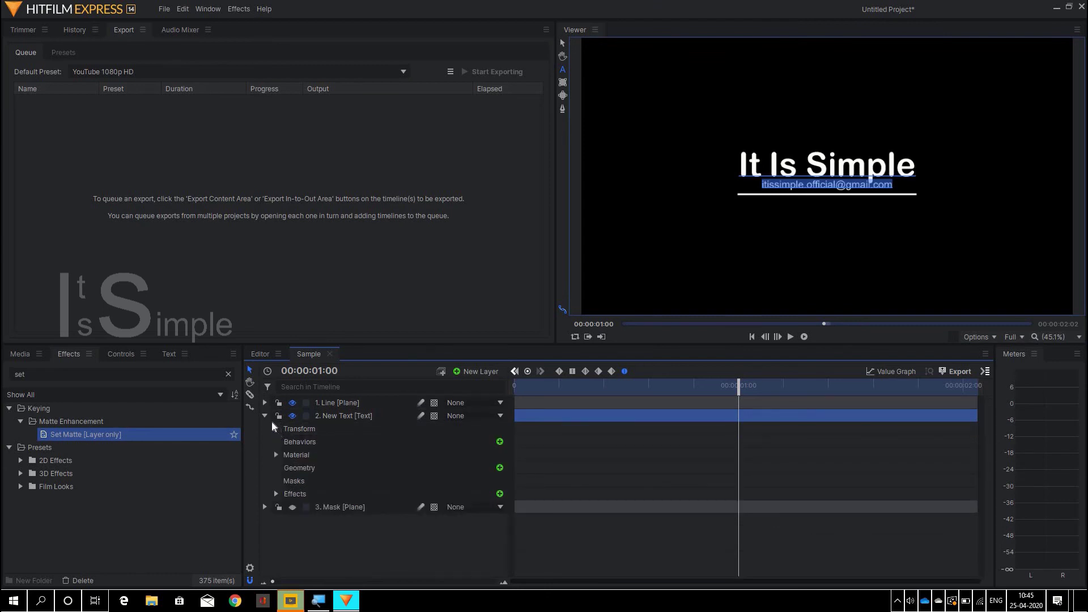
pyautogui.click(264, 416)
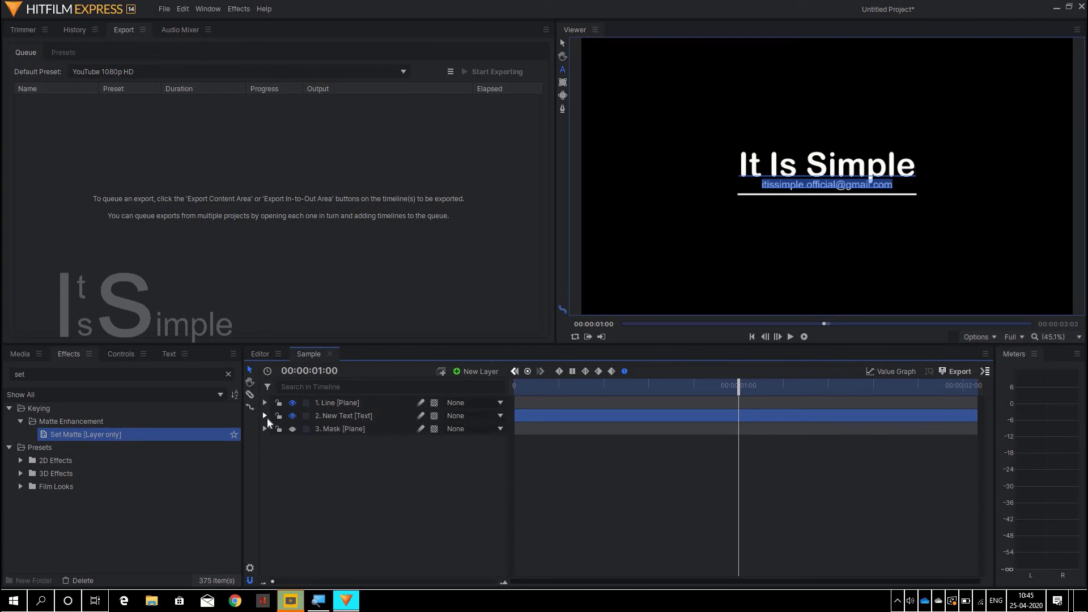
pyautogui.press('space')
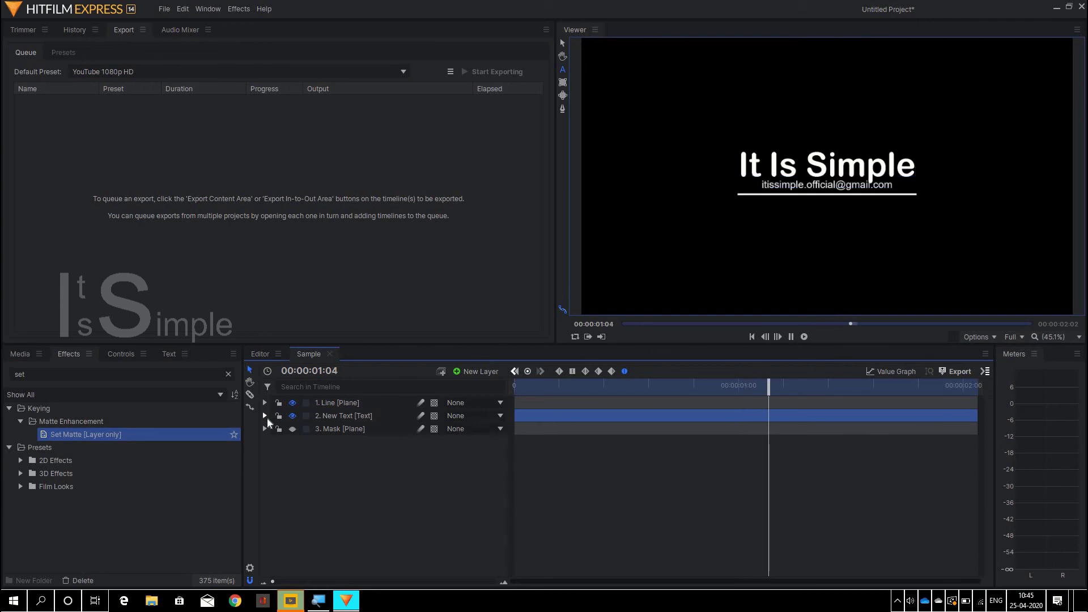
pyautogui.press('space')
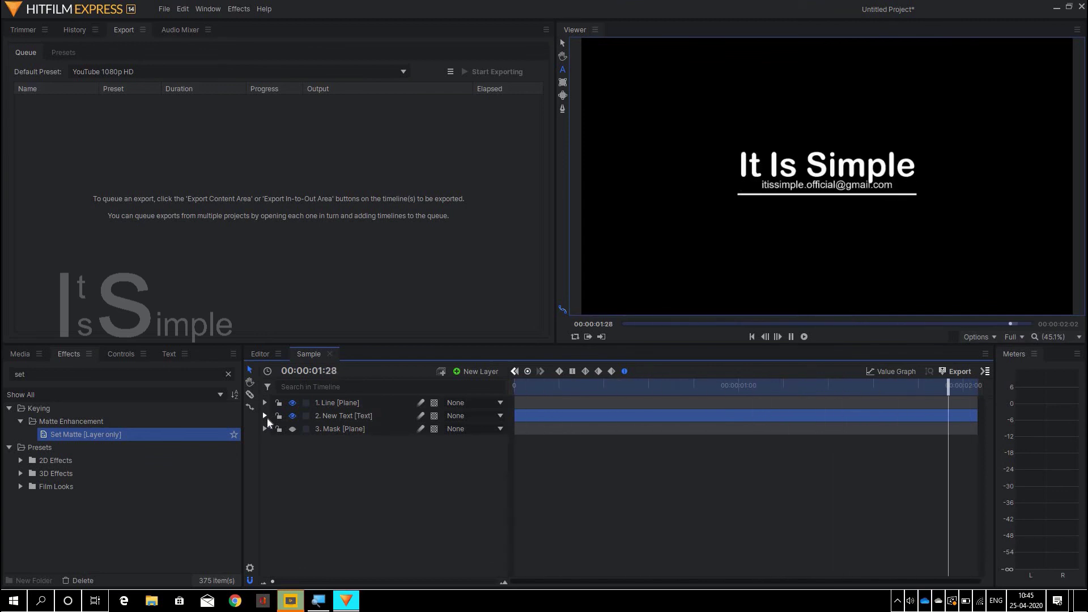
# - Place the Sample composite from the Media panel onto the editor's Video 1 track
pyautogui.click(262, 355)
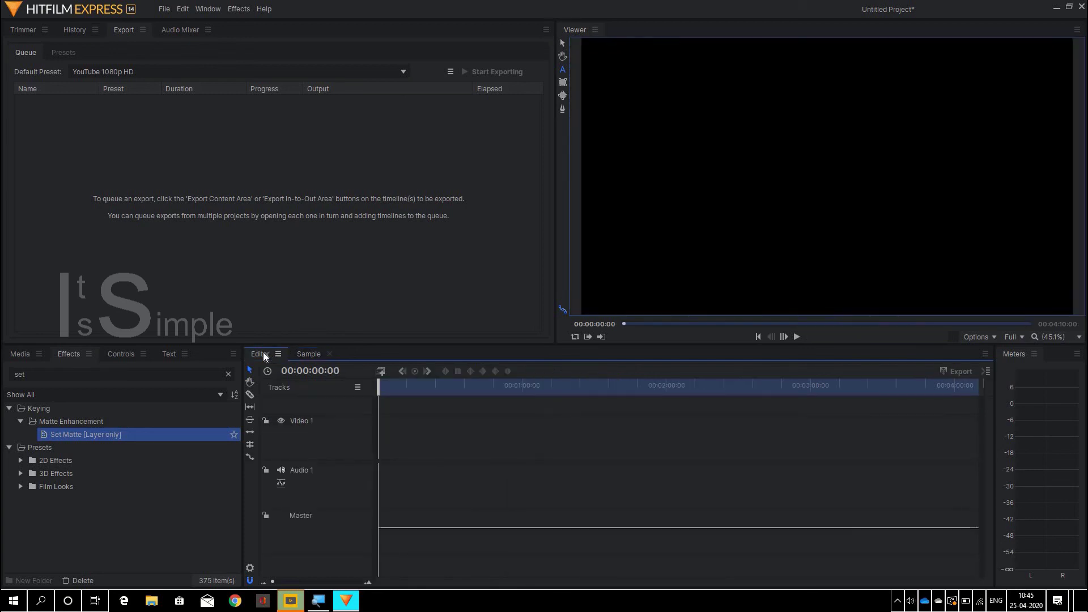
pyautogui.click(17, 355)
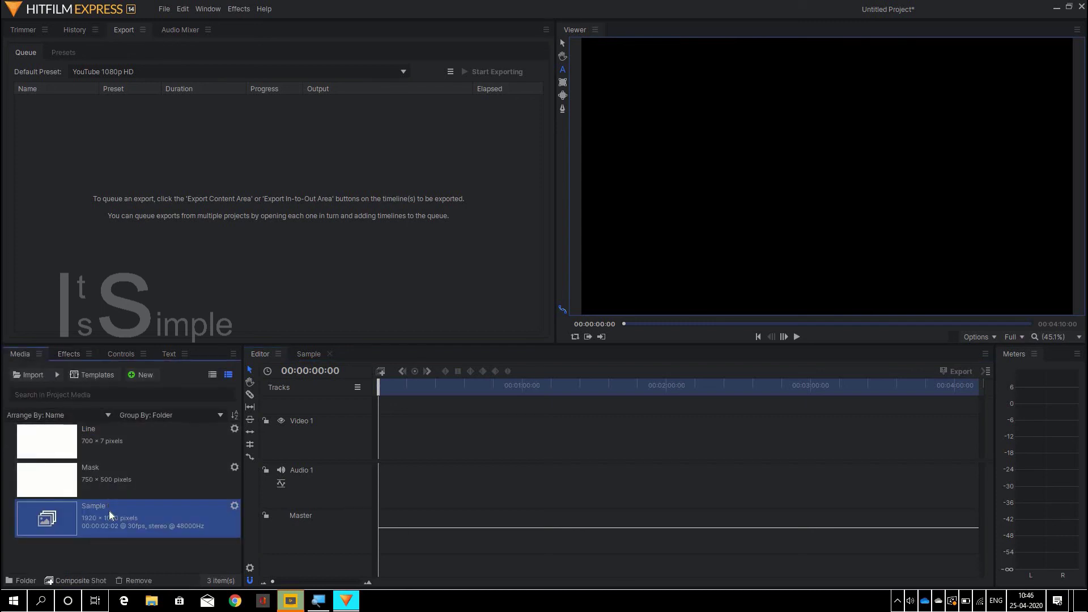
pyautogui.moveTo(109, 512)
pyautogui.mouseDown()
pyautogui.moveTo(326, 501)
pyautogui.moveTo(408, 471)
pyautogui.moveTo(395, 446)
pyautogui.moveTo(380, 443)
pyautogui.moveTo(426, 440)
pyautogui.mouseUp()
pyautogui.scroll(3, 426, 440)
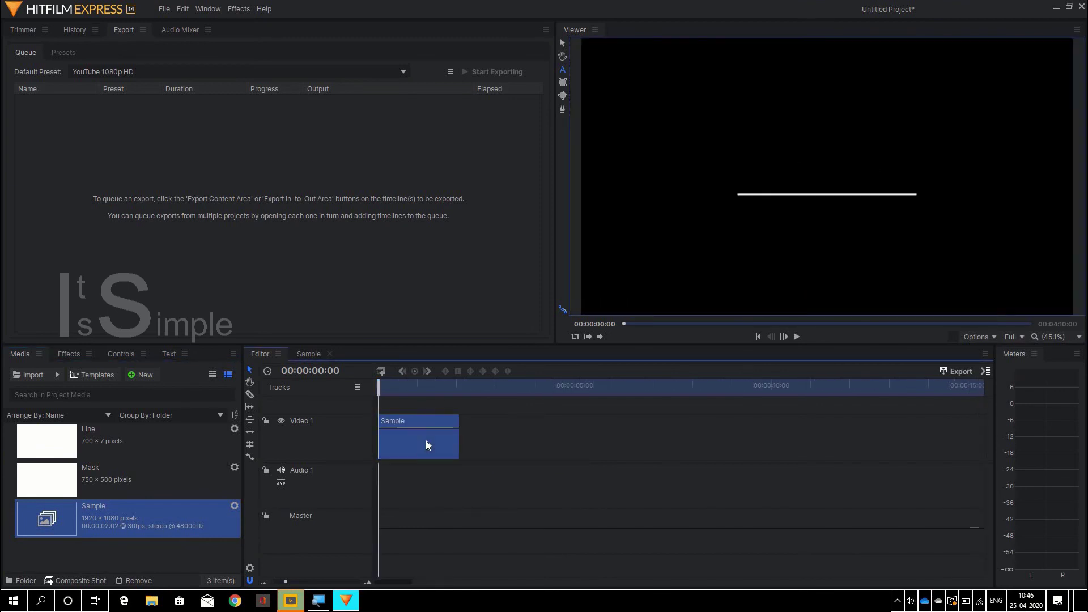
pyautogui.scroll(2, 426, 441)
# - Preview the edited sequence from the start to watch the title animation
pyautogui.press('space')
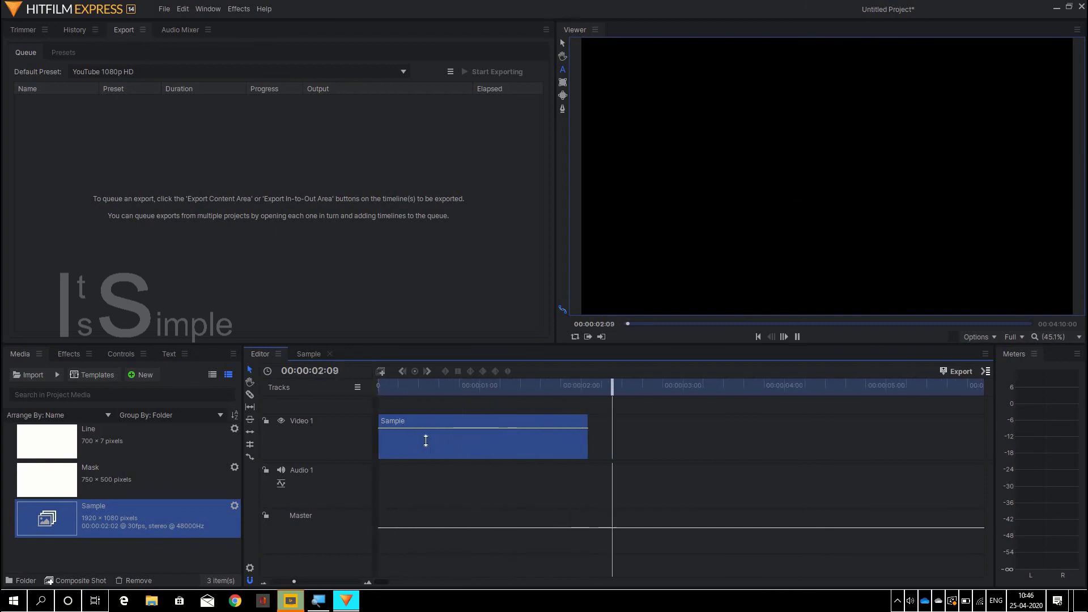
pyautogui.press('space')
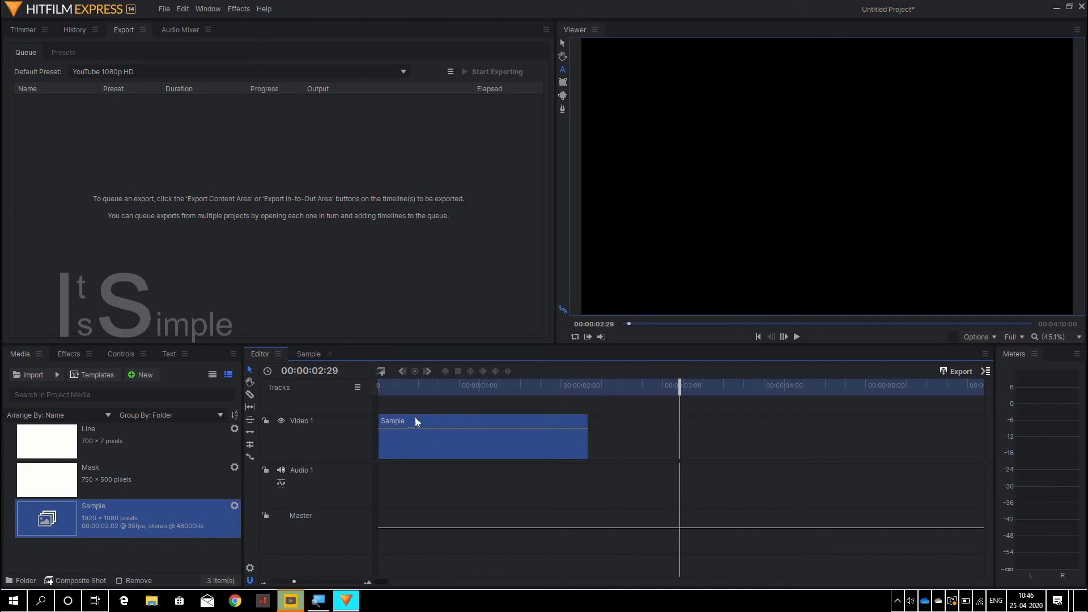
pyautogui.click(386, 386)
pyautogui.press('space')
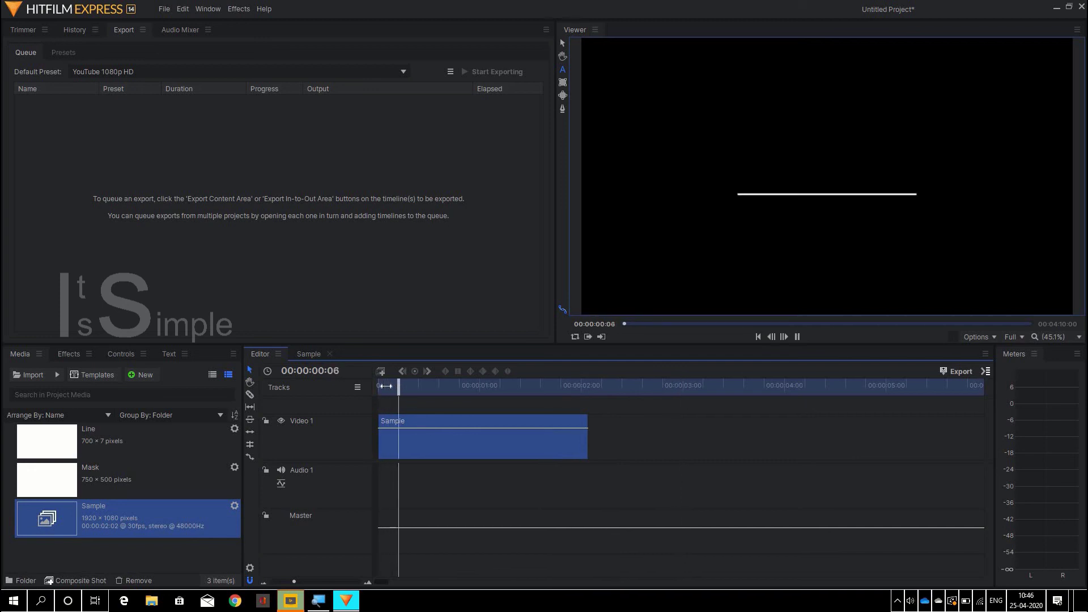
pyautogui.press('space')
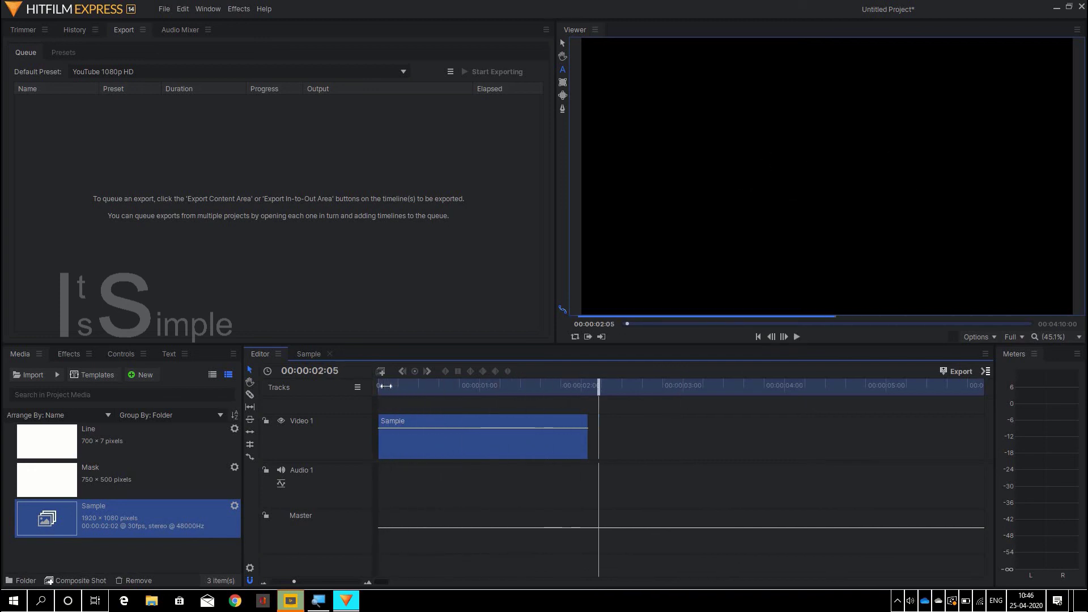